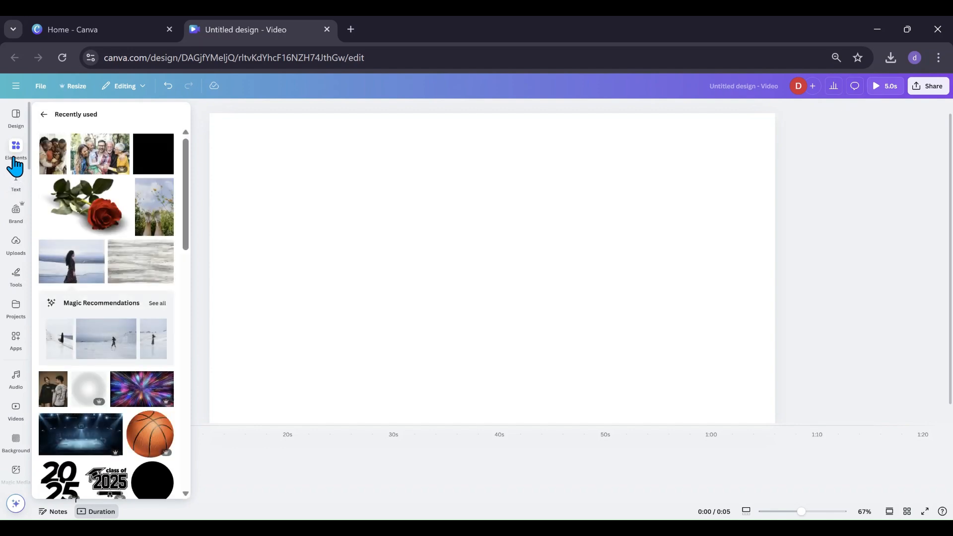
# Add the photo of the woman by the sea to the blank video page and reposition it on the canvas.
pyautogui.click(81, 284)
pyautogui.click(188, 288)
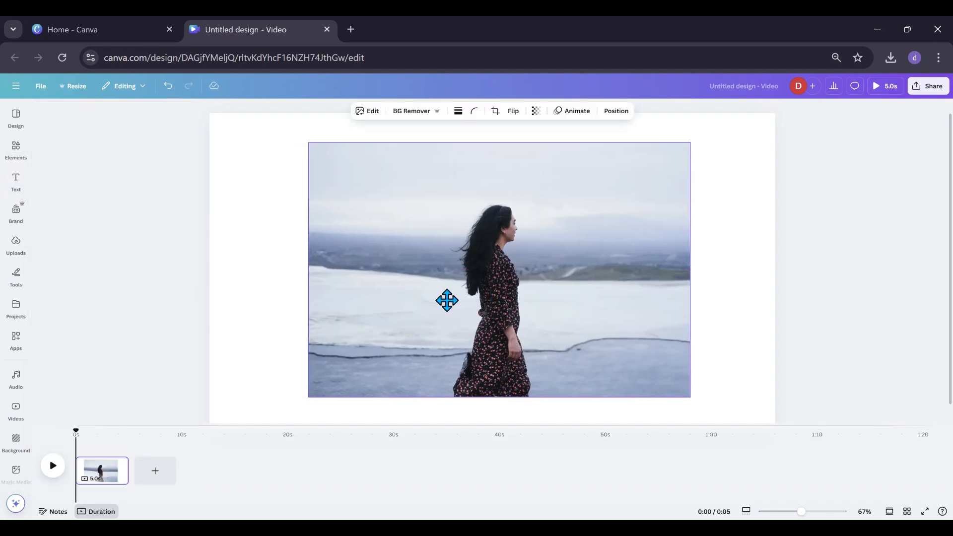
pyautogui.moveTo(447, 300); pyautogui.dragTo(436, 302)
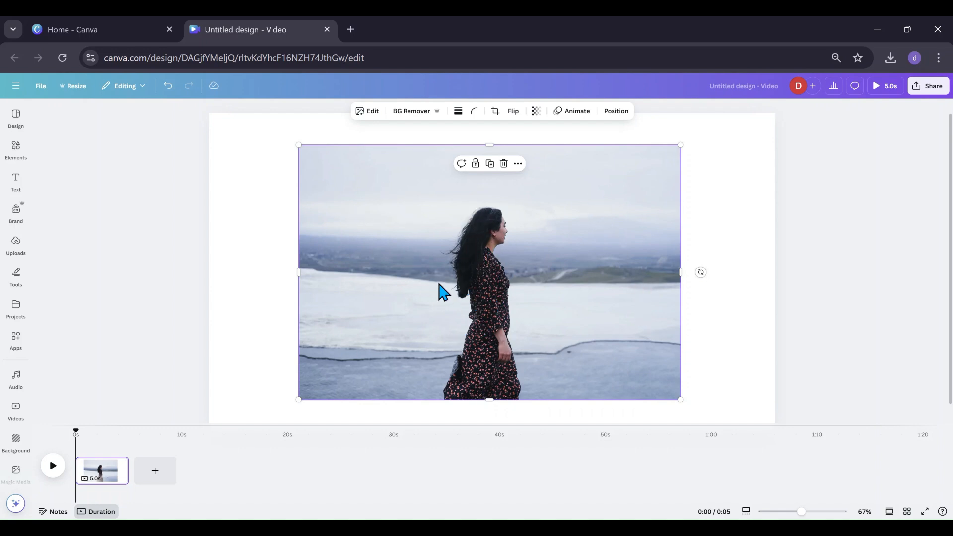
pyautogui.moveTo(410, 290); pyautogui.dragTo(392, 285)
pyautogui.click(15, 151)
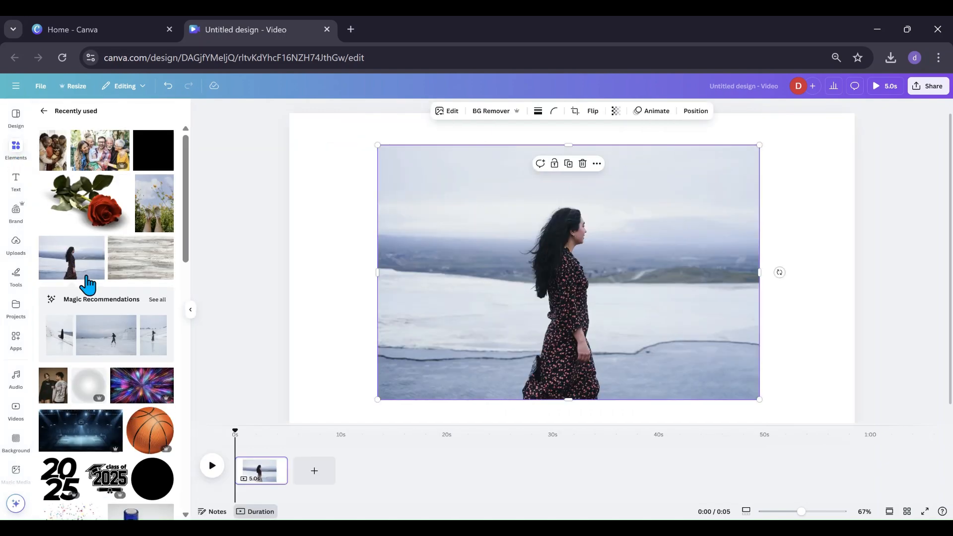
pyautogui.scroll(-7, 99, 293)
pyautogui.moveTo(127, 294); pyautogui.dragTo(476, 302)
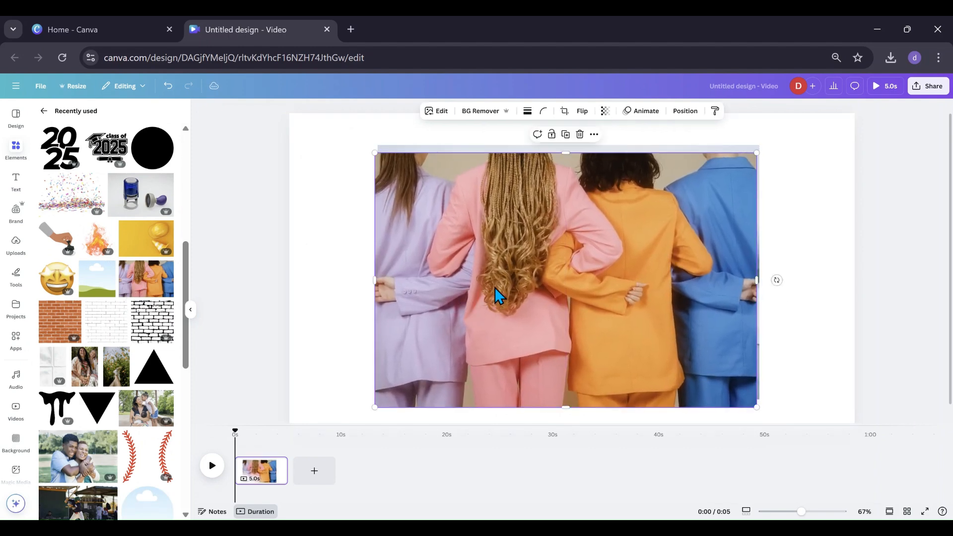
pyautogui.moveTo(533, 314); pyautogui.dragTo(547, 293)
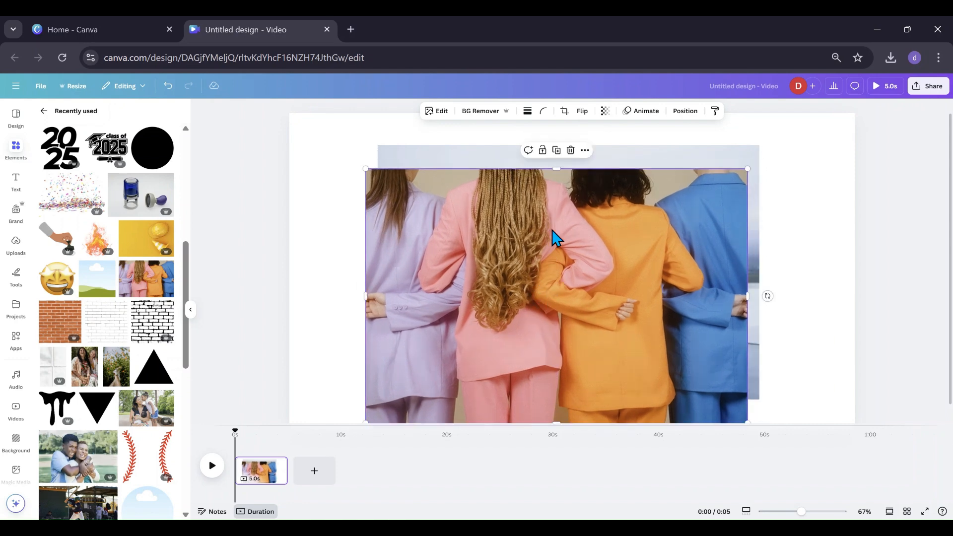
pyautogui.click(571, 154)
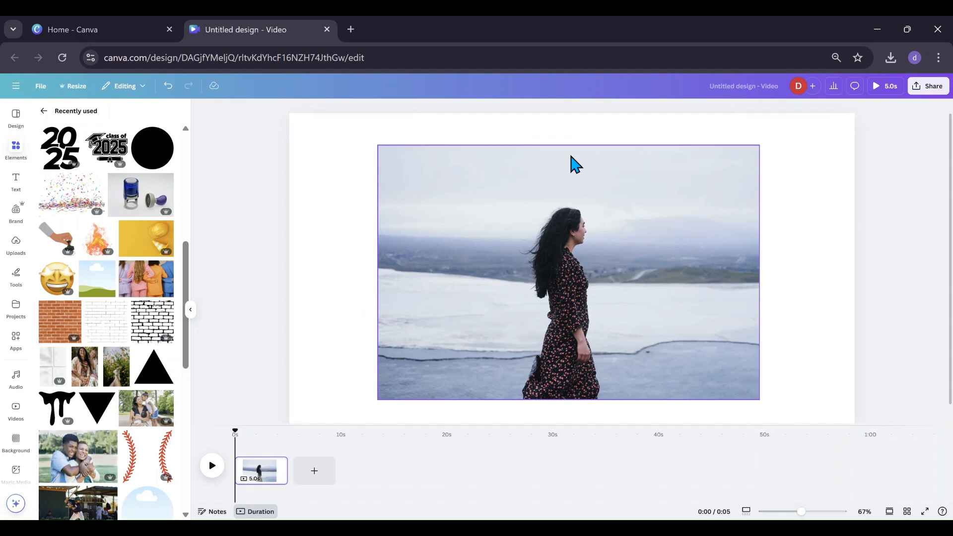
# Reposition the photo slightly and open the Skew Image app from Apps.
pyautogui.moveTo(565, 263); pyautogui.dragTo(555, 265)
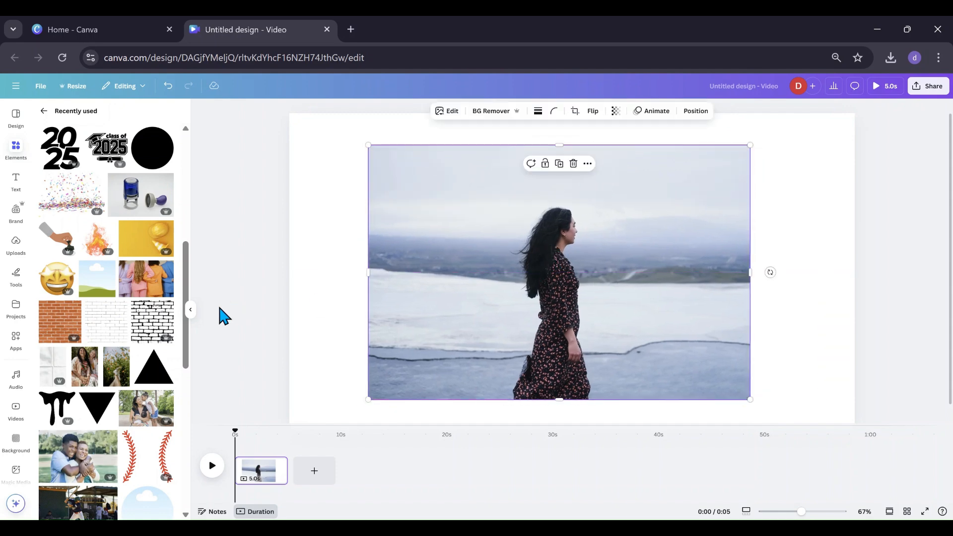
pyautogui.click(190, 310)
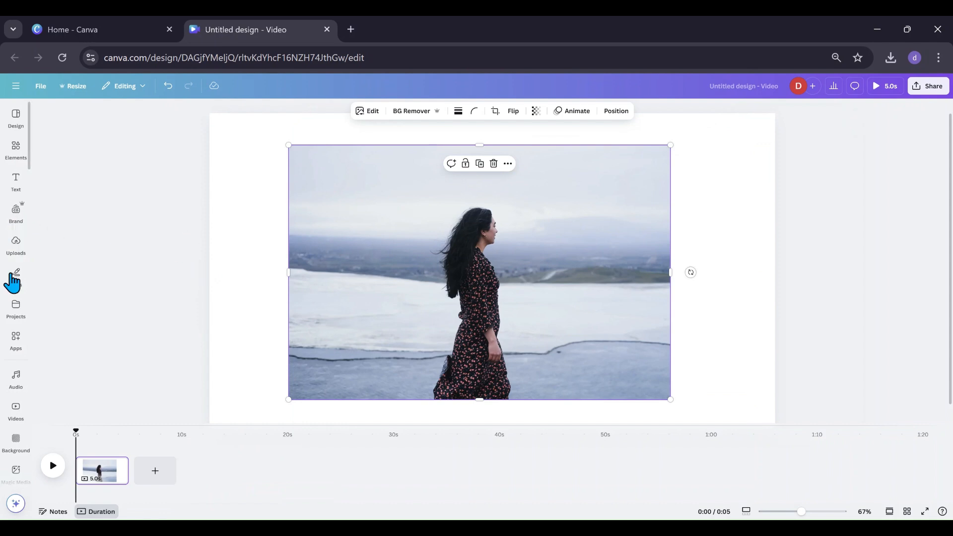
pyautogui.click(16, 307)
pyautogui.click(15, 339)
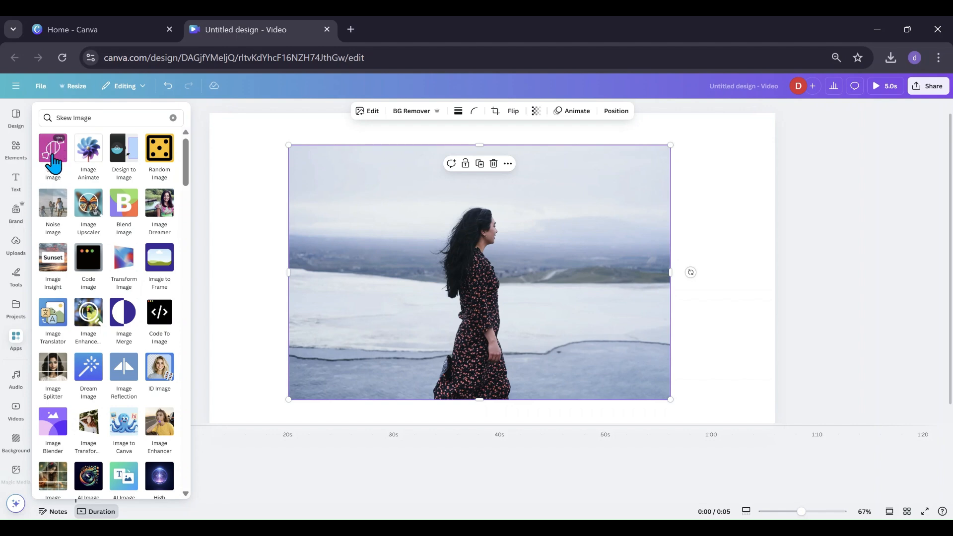
pyautogui.click(53, 162)
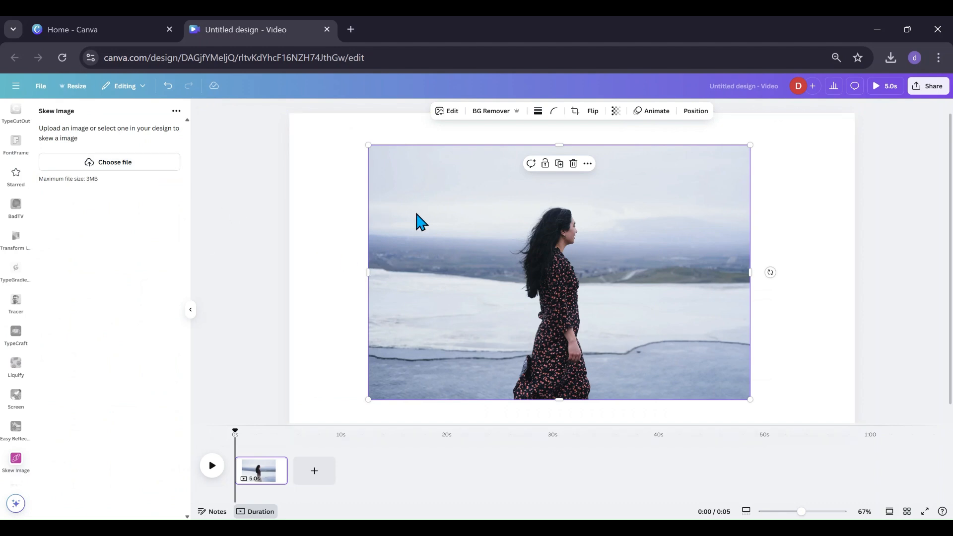
# Skew the photo at -6 horizontal and 26 vertical degrees, add it to the design, and move the copy to the upper left.
pyautogui.click(350, 221)
pyautogui.click(400, 237)
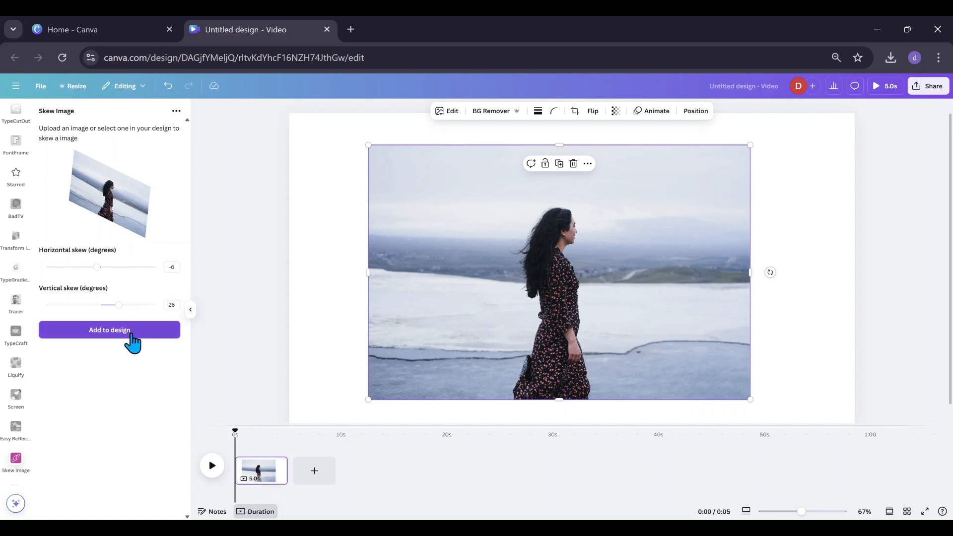
pyautogui.click(110, 330)
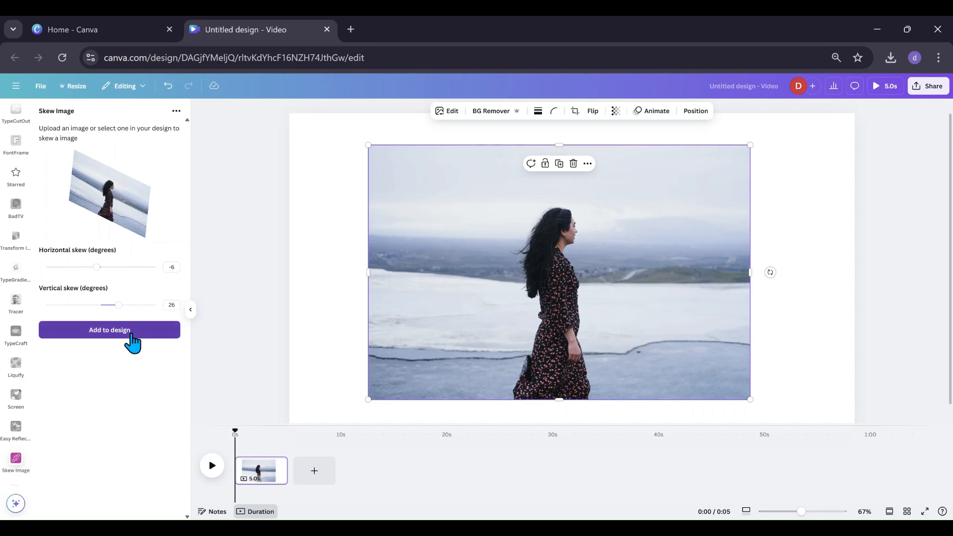
pyautogui.moveTo(549, 290); pyautogui.dragTo(361, 238)
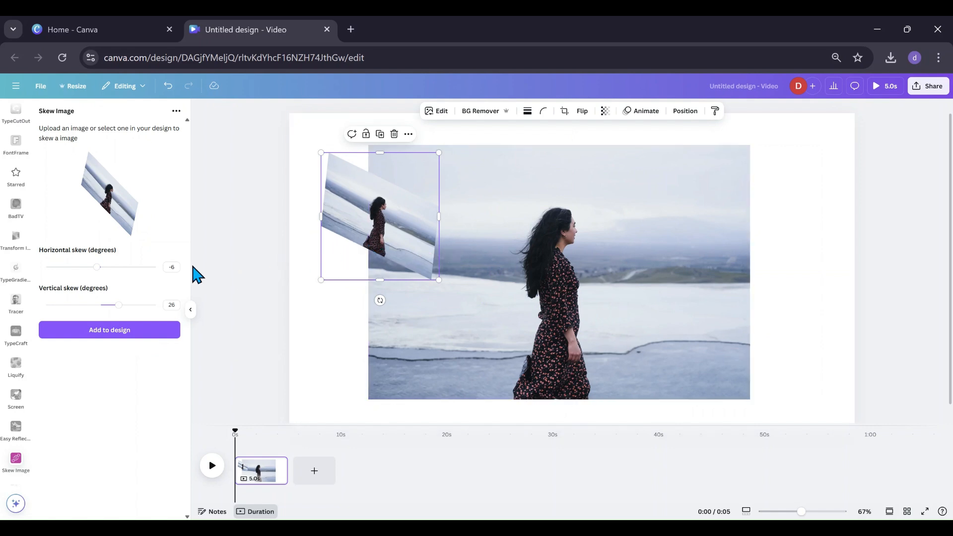
# Skew the photo again with horizontal skew 7 and vertical skew -26 degrees and add it to the design.
pyautogui.click(551, 318)
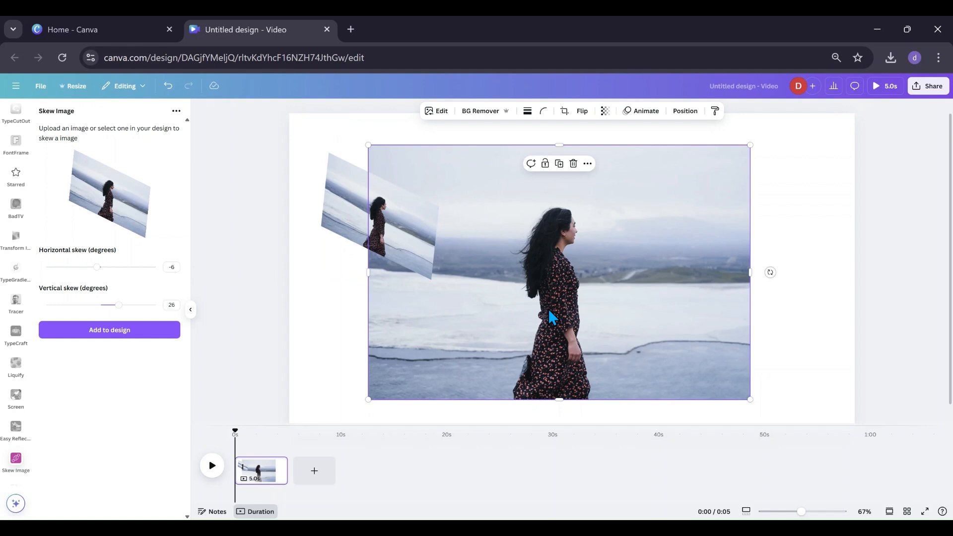
pyautogui.moveTo(96, 267); pyautogui.dragTo(107, 267)
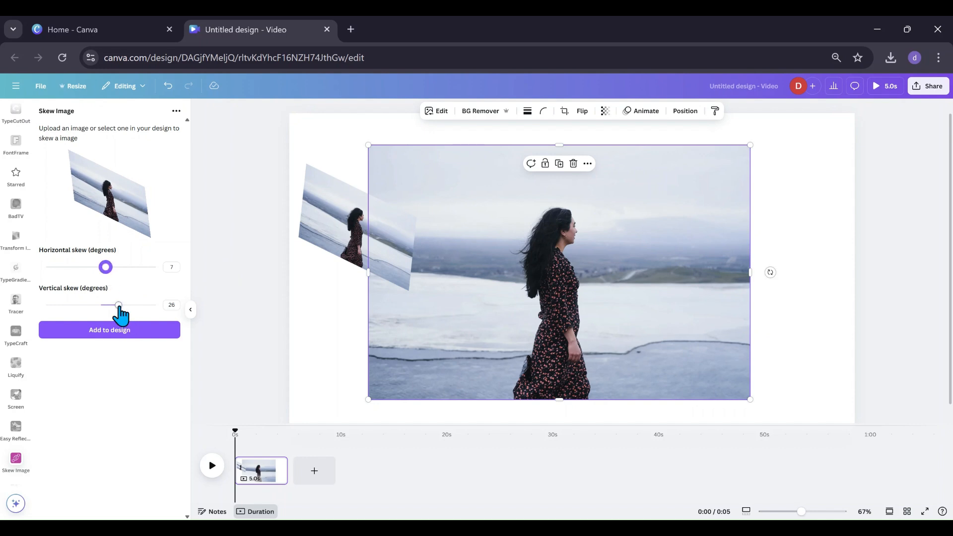
pyautogui.moveTo(118, 306); pyautogui.dragTo(83, 306)
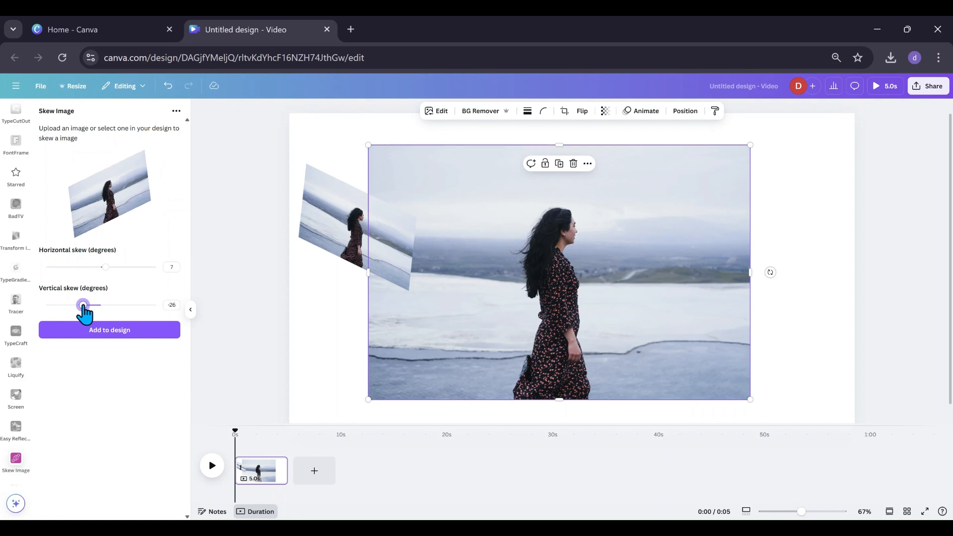
pyautogui.click(110, 336)
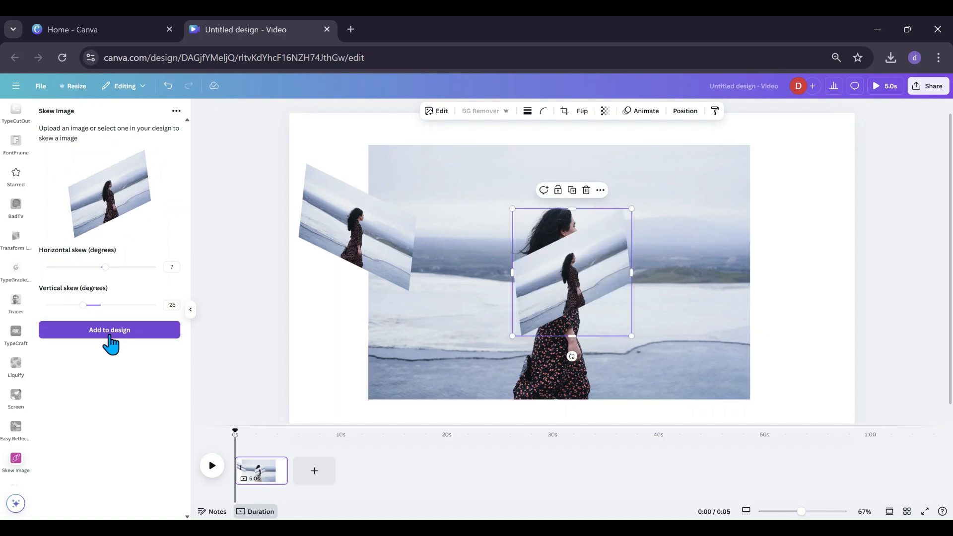
# Move the second skewed copy to the upper right of the main photo.
pyautogui.moveTo(585, 275); pyautogui.dragTo(692, 230)
pyautogui.click(568, 271)
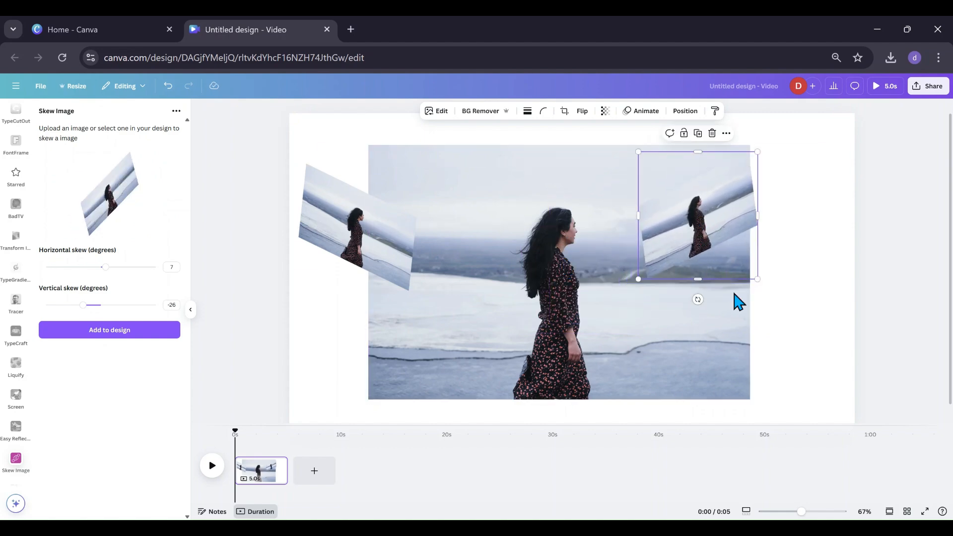
# Trim the main photo's right and left sides so it becomes a narrower central frame.
pyautogui.click(732, 324)
pyautogui.moveTo(750, 272); pyautogui.dragTo(638, 288)
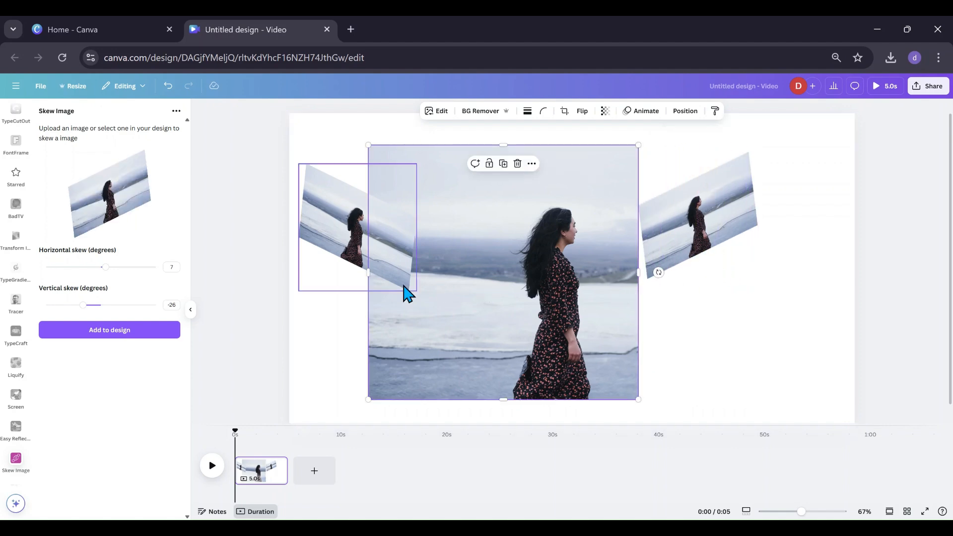
pyautogui.moveTo(370, 276); pyautogui.dragTo(468, 280)
# Place the right skewed copy against the main photo's right edge and enlarge it into a tall side panel.
pyautogui.moveTo(723, 221); pyautogui.dragTo(690, 247)
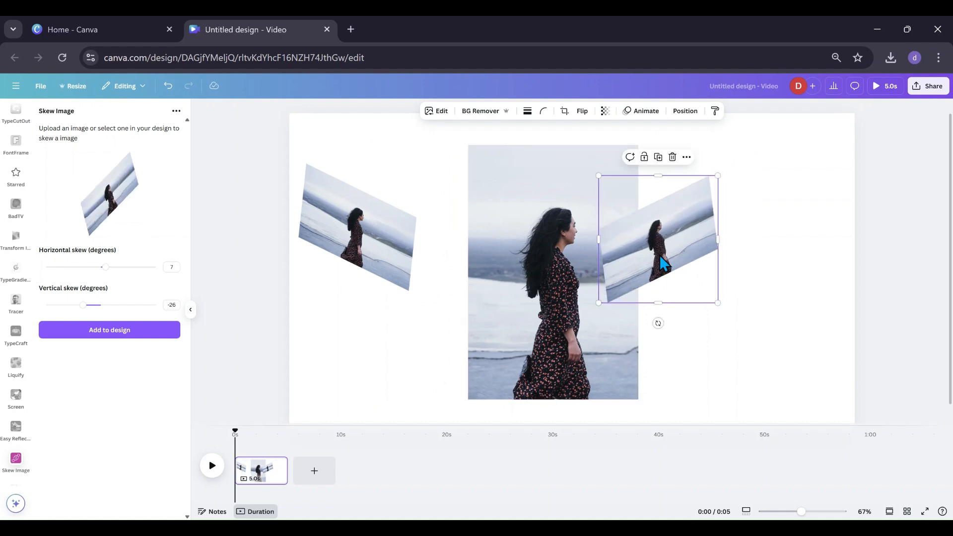
pyautogui.moveTo(600, 245); pyautogui.dragTo(654, 185)
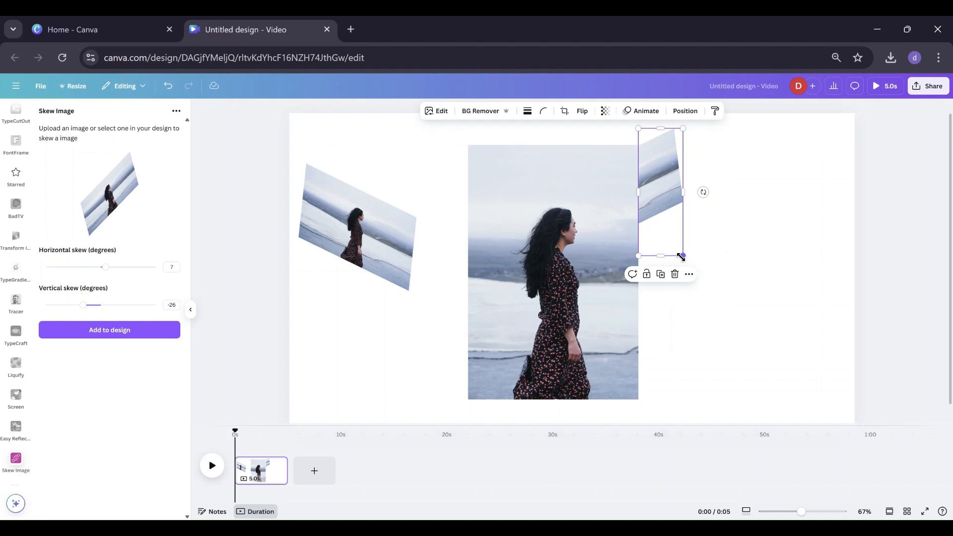
pyautogui.moveTo(684, 256); pyautogui.dragTo(775, 479)
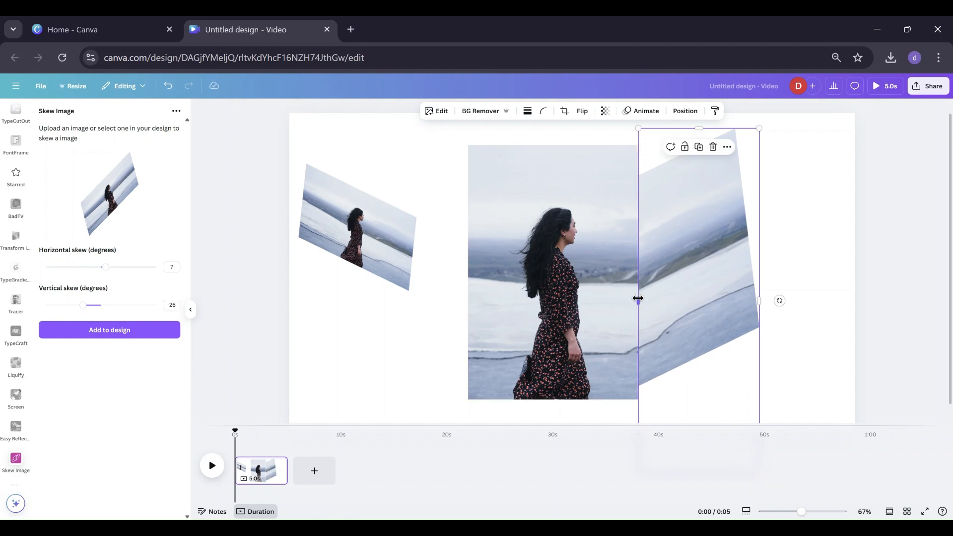
pyautogui.moveTo(638, 299); pyautogui.dragTo(661, 259)
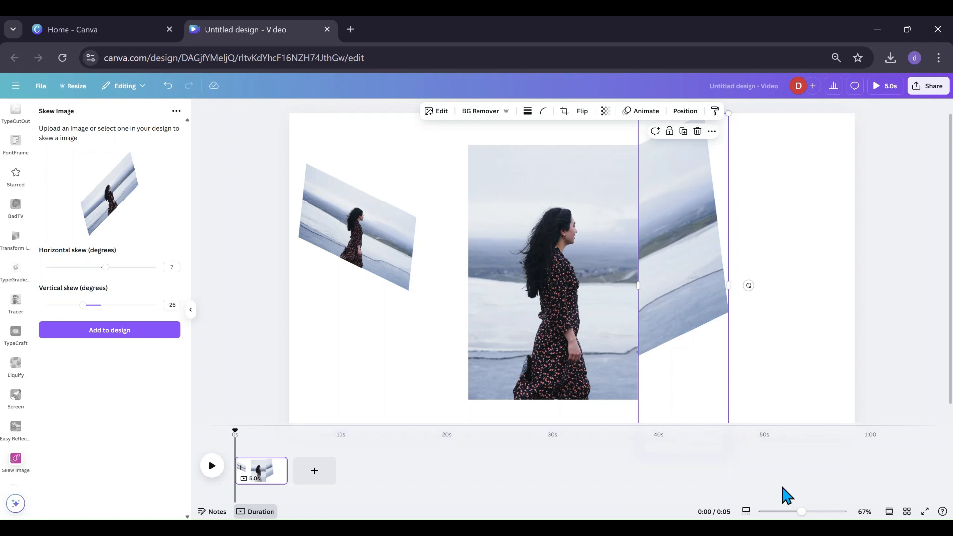
# Shorten the right side panel from its bottom and fine-tune its top corner so it meets the main photo.
pyautogui.moveTo(804, 511); pyautogui.dragTo(795, 511)
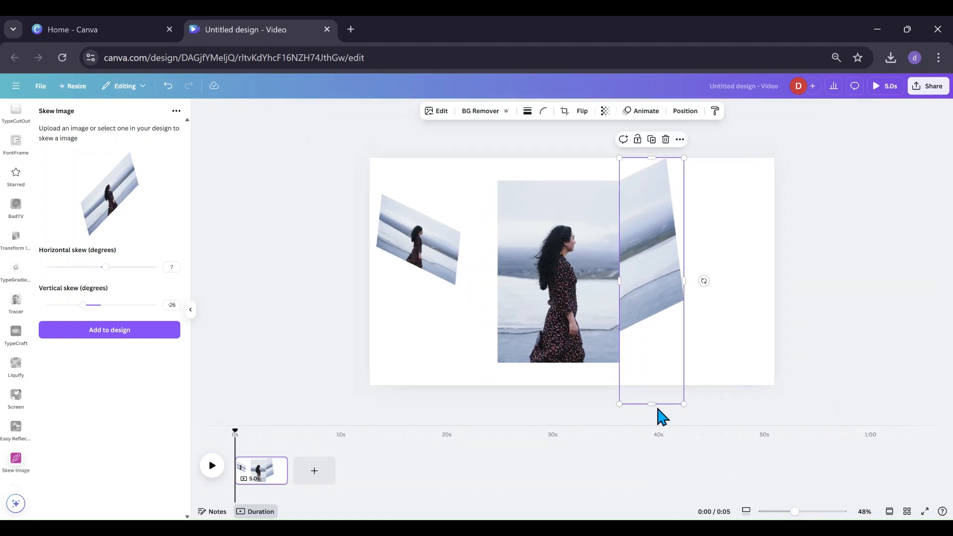
pyautogui.moveTo(657, 406); pyautogui.dragTo(692, 377)
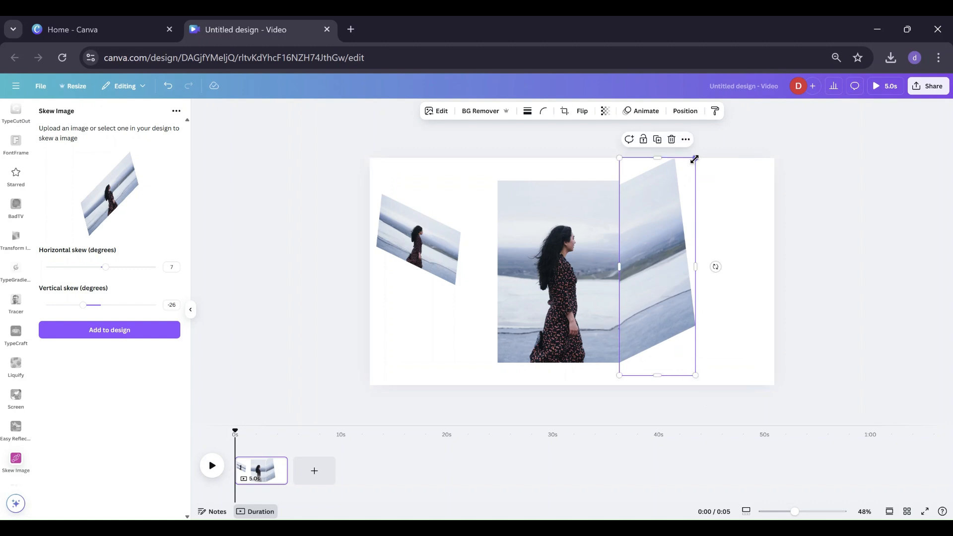
pyautogui.moveTo(695, 157); pyautogui.dragTo(697, 154)
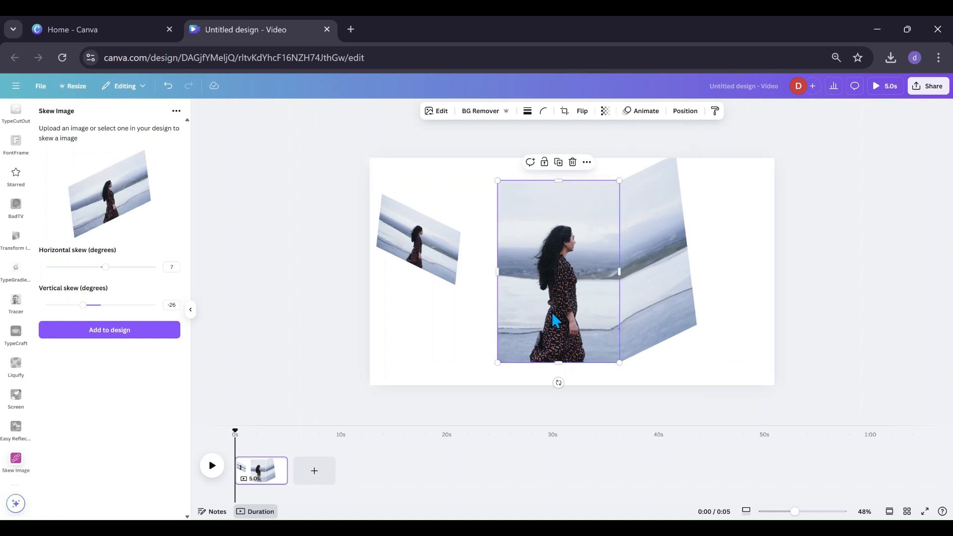
pyautogui.click(755, 246)
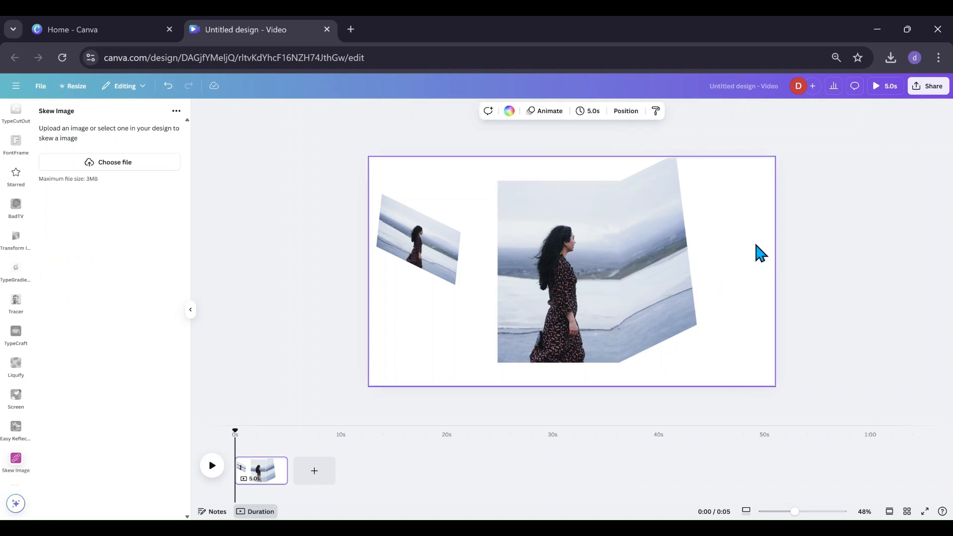
pyautogui.click(642, 210)
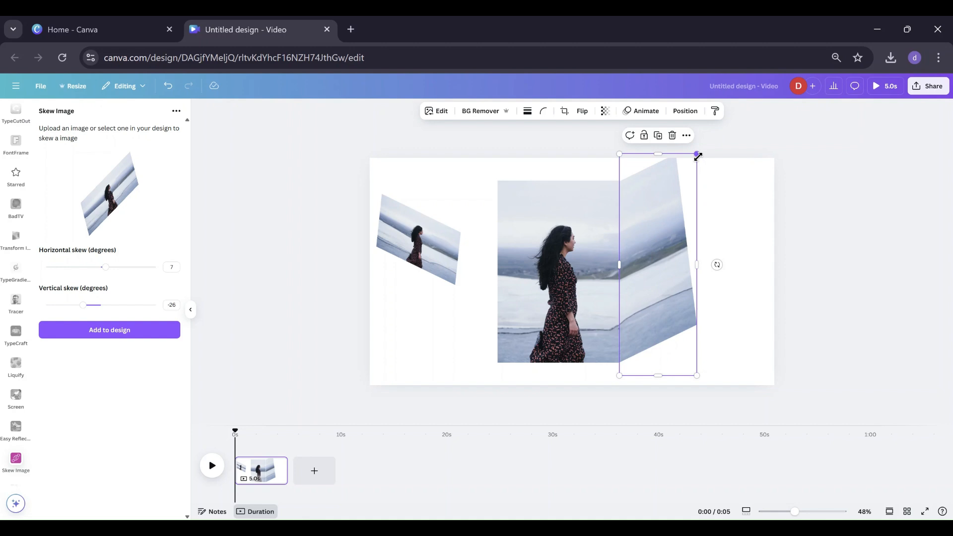
pyautogui.moveTo(697, 156); pyautogui.dragTo(698, 154)
pyautogui.click(740, 201)
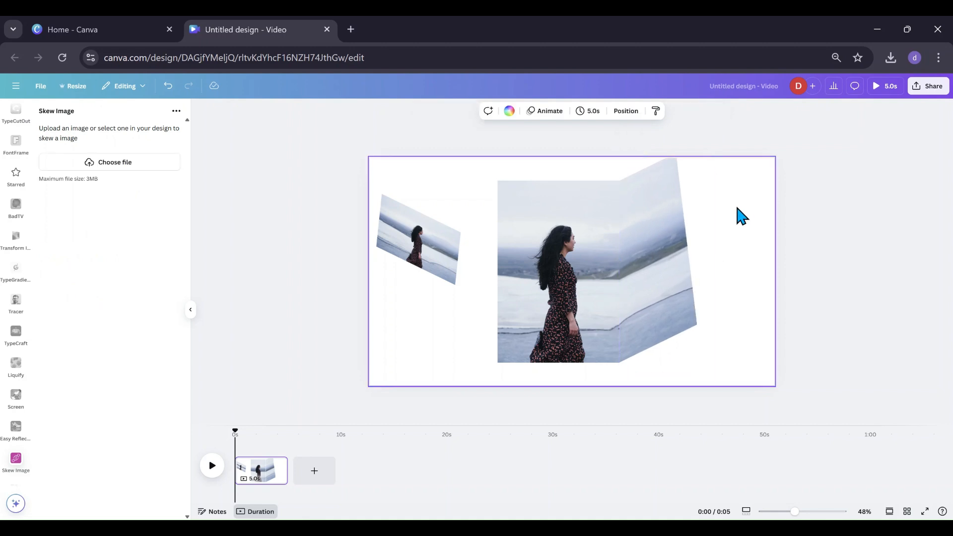
# Move the left skewed copy against the main photo's left edge, enlarge it, and shorten it from the bottom.
pyautogui.click(437, 254)
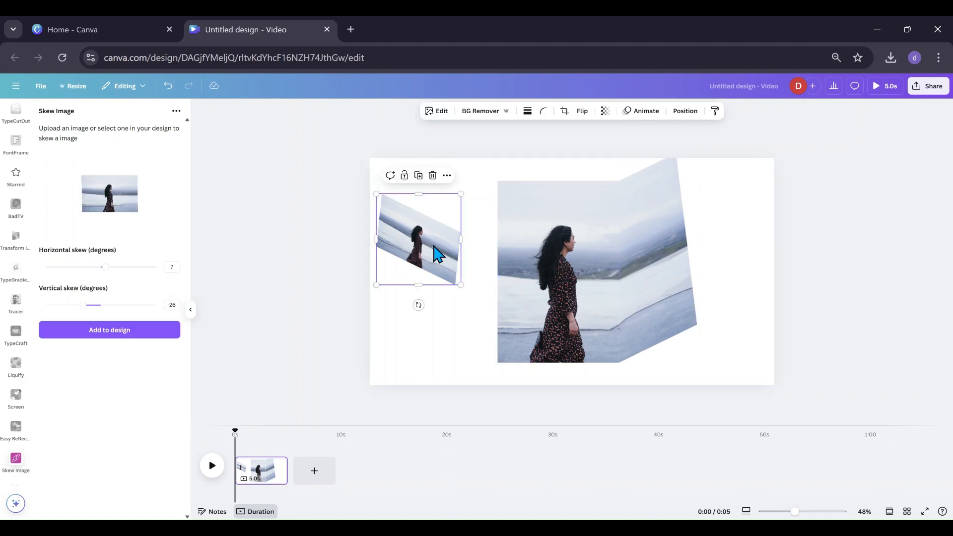
pyautogui.moveTo(407, 249); pyautogui.dragTo(488, 203)
pyautogui.moveTo(471, 261); pyautogui.dragTo(380, 395)
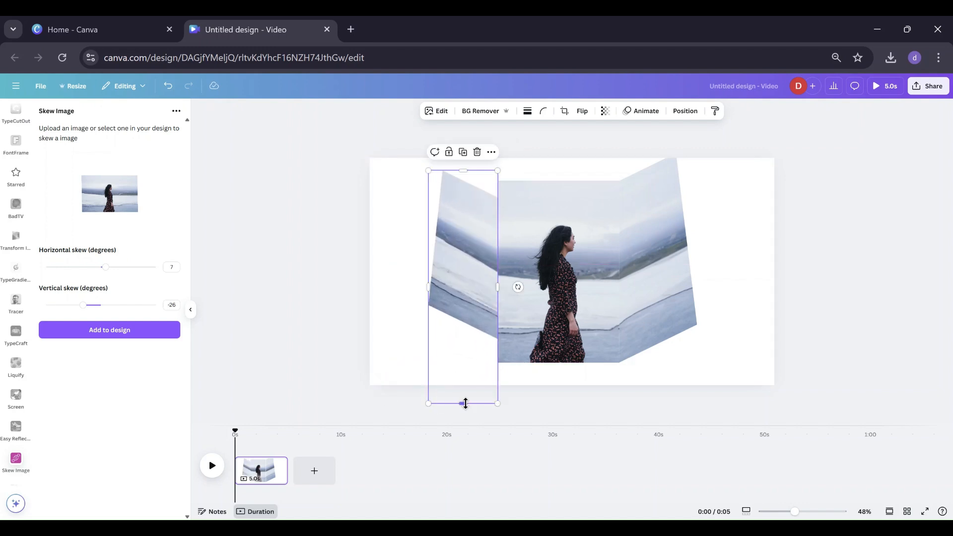
pyautogui.moveTo(465, 404); pyautogui.dragTo(462, 349)
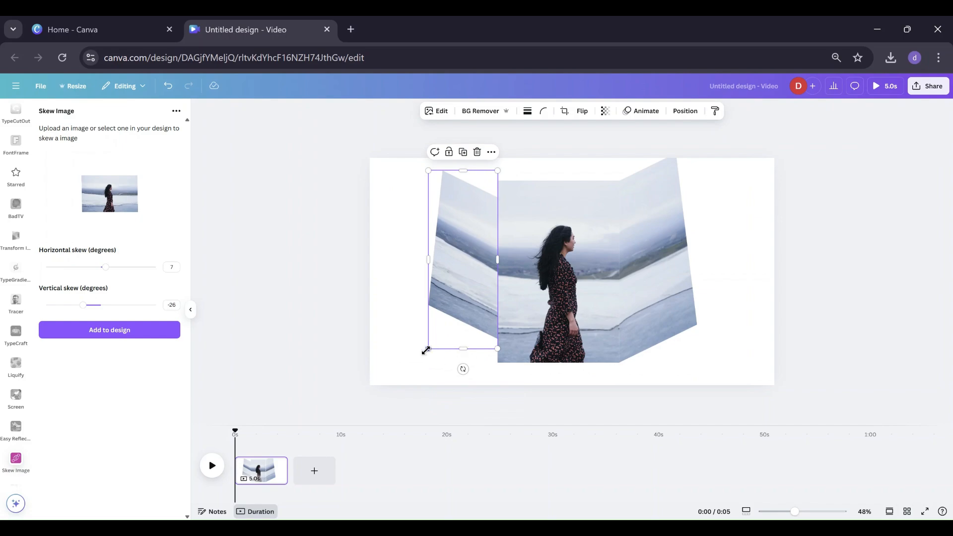
# Resize the left side panel from its corners and align it vertically with the main photo.
pyautogui.click(191, 311)
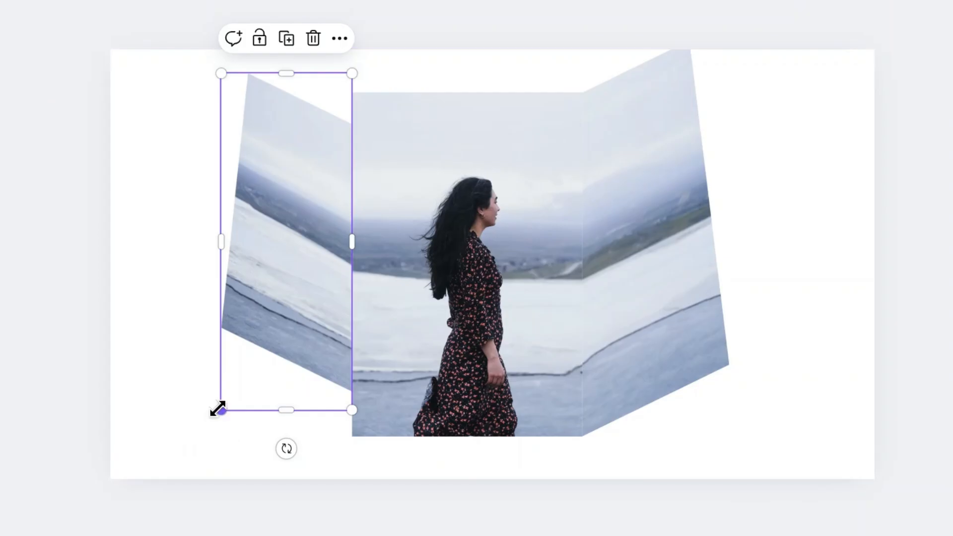
pyautogui.moveTo(347, 348); pyautogui.dragTo(309, 384)
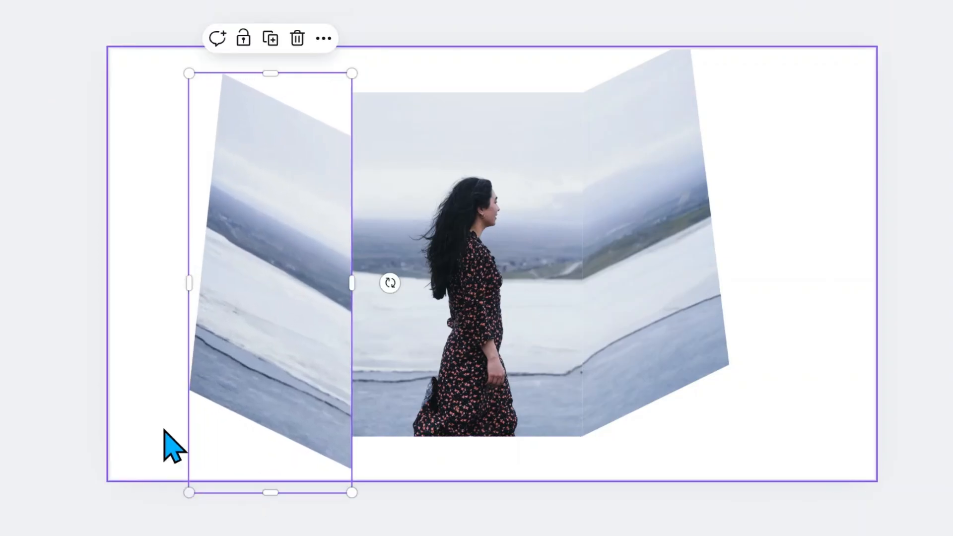
pyautogui.moveTo(181, 72); pyautogui.dragTo(169, 44)
pyautogui.moveTo(255, 255)
pyautogui.mouseDown()
pyautogui.moveTo(255, 223)
pyautogui.moveTo(256, 238)
pyautogui.mouseUp()
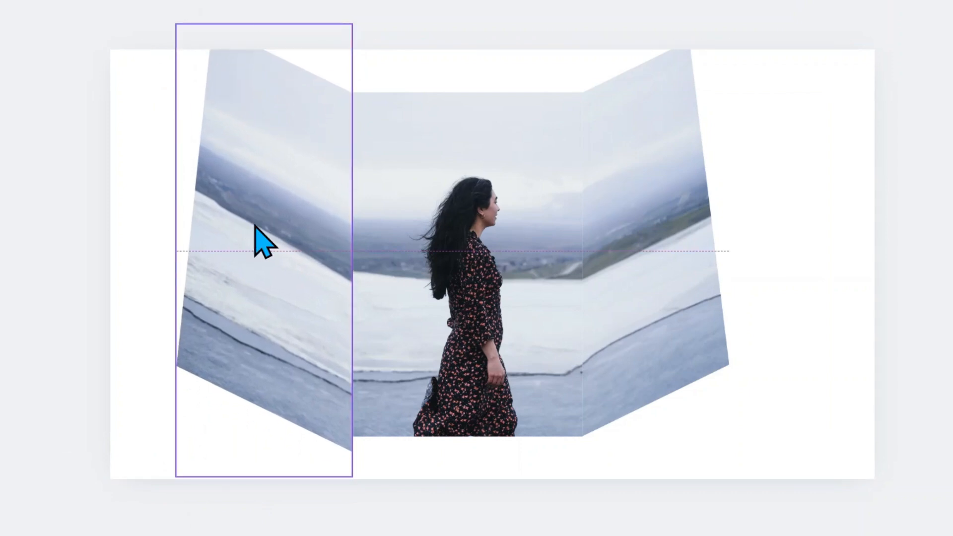
# Fine-tune the left side panel's bottom and top corners so its edges meet the main photo.
pyautogui.moveTo(175, 475); pyautogui.dragTo(183, 461)
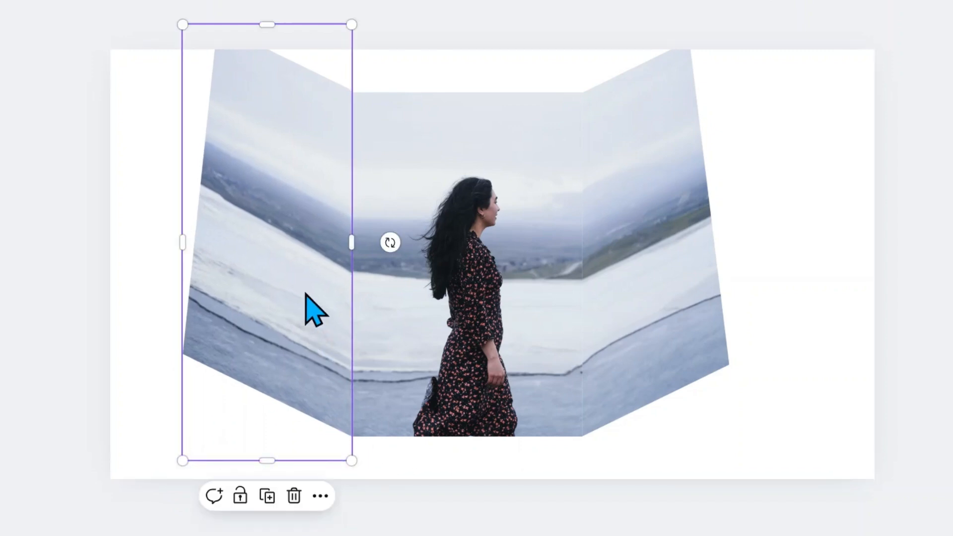
pyautogui.click(141, 267)
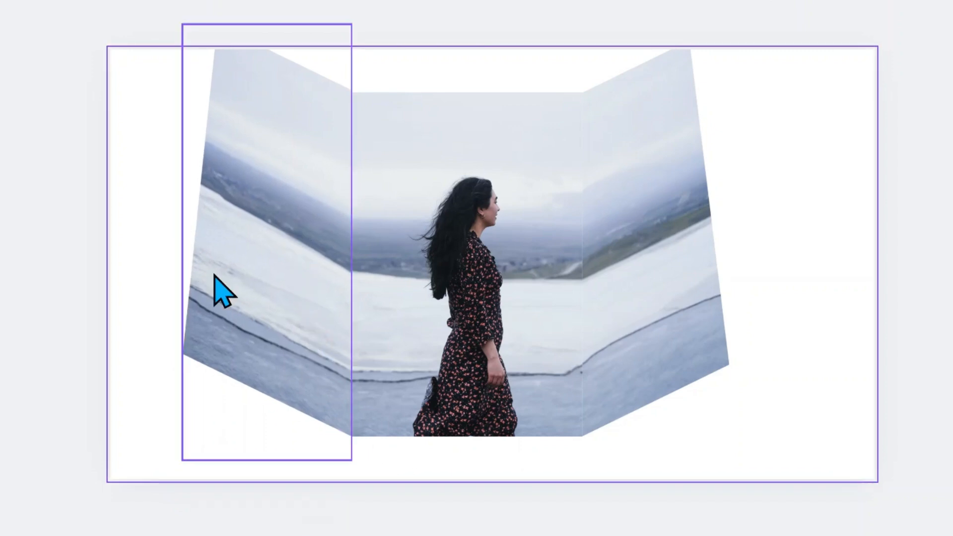
pyautogui.click(242, 268)
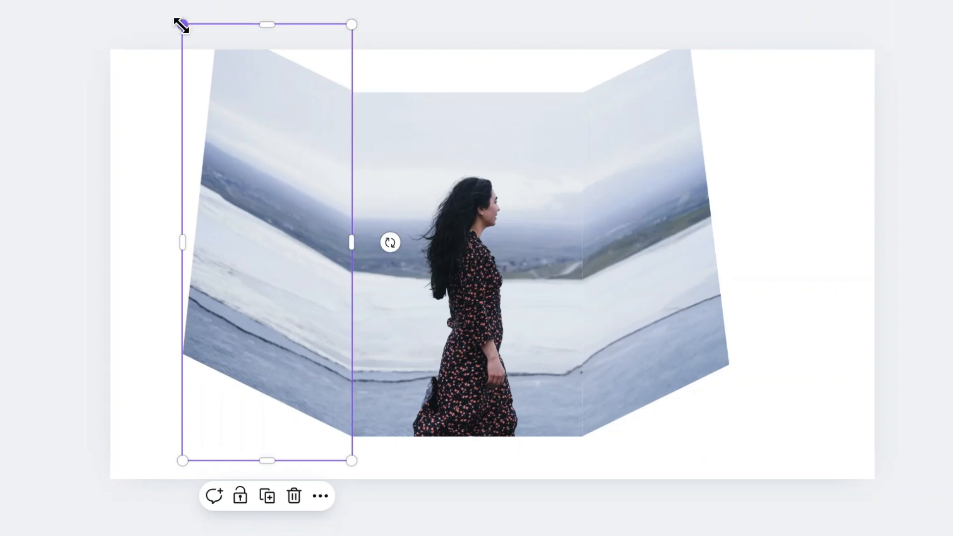
pyautogui.moveTo(181, 25); pyautogui.dragTo(182, 27)
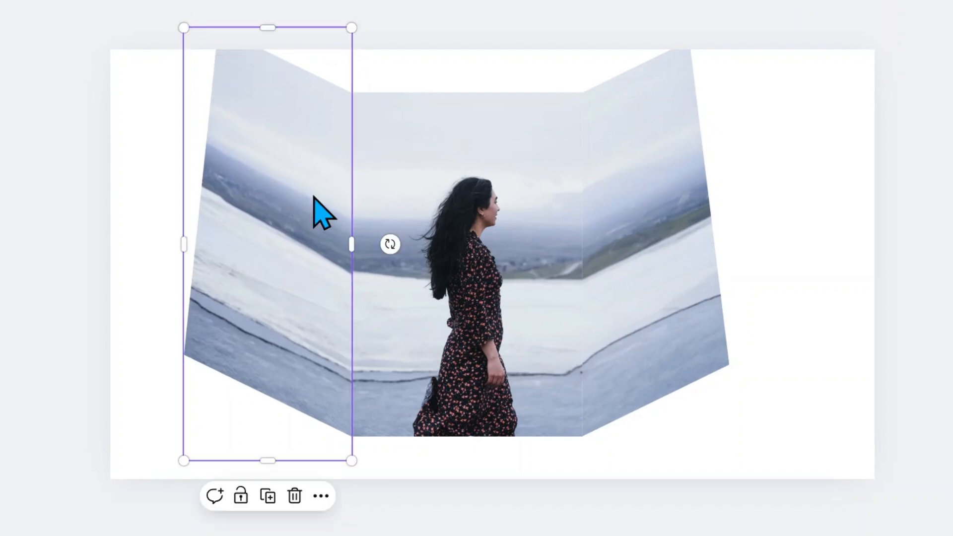
pyautogui.click(864, 430)
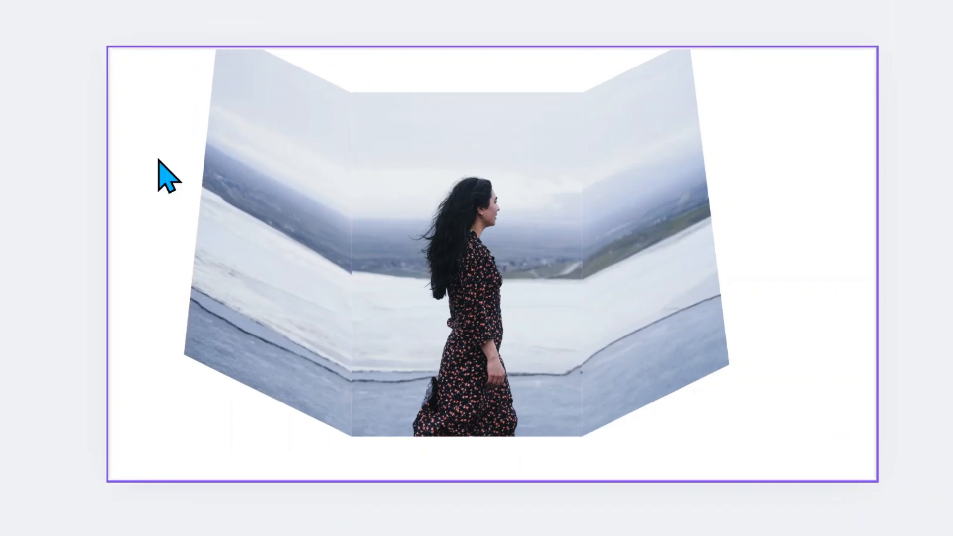
# Select the three photo pieces together, scale the group down and move it to the centre of the page.
pyautogui.moveTo(132, 106); pyautogui.dragTo(804, 377)
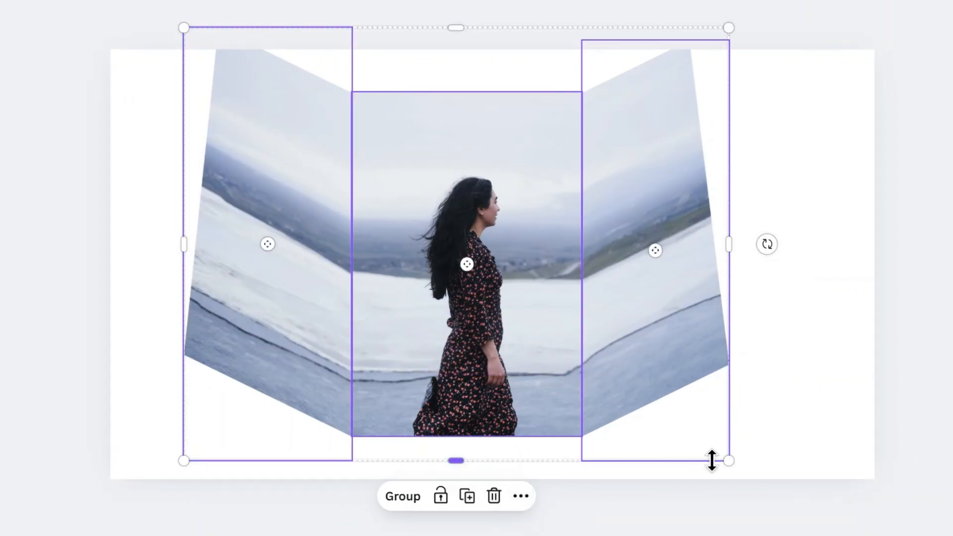
pyautogui.moveTo(725, 454); pyautogui.dragTo(666, 409)
pyautogui.moveTo(487, 294); pyautogui.dragTo(526, 323)
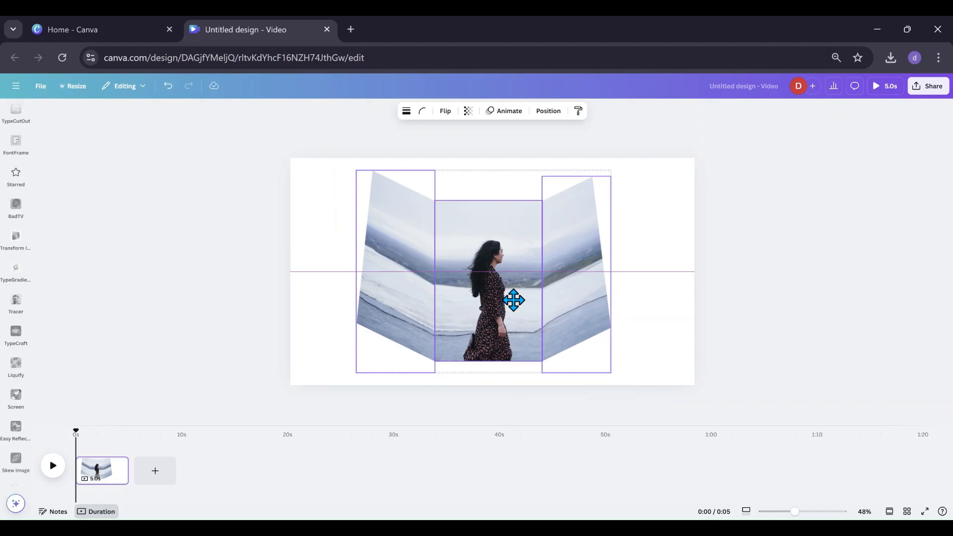
# Darken the right side panel by setting its brightness to -16.
pyautogui.click(812, 276)
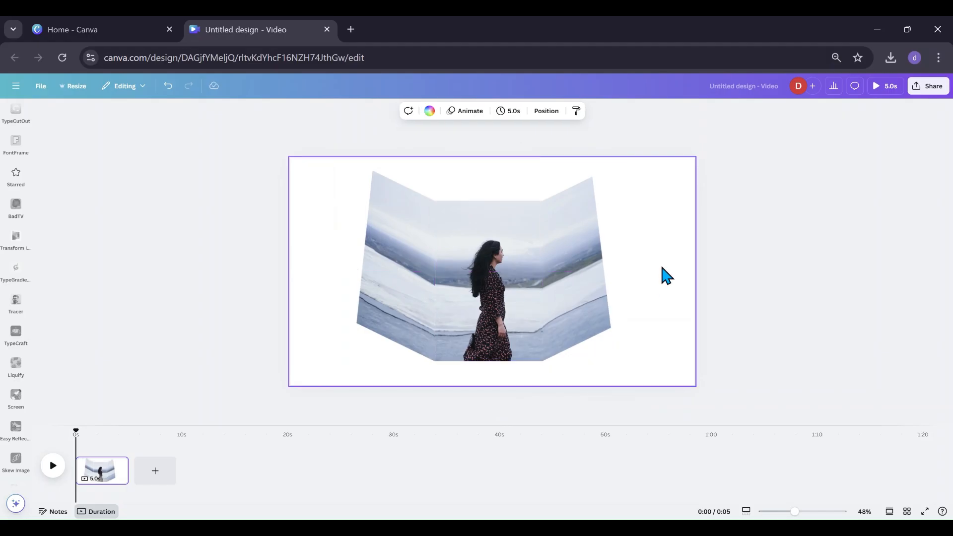
pyautogui.click(598, 312)
pyautogui.click(358, 120)
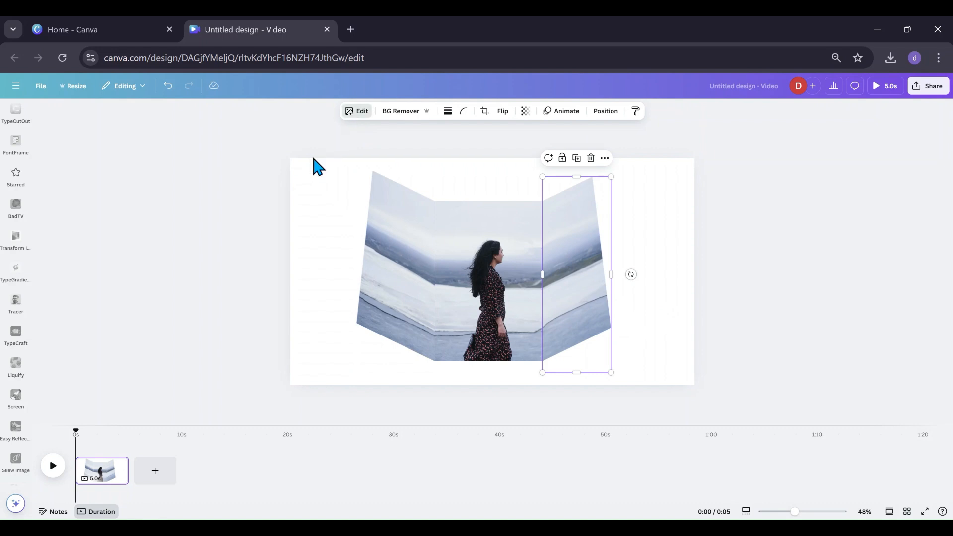
pyautogui.click(135, 149)
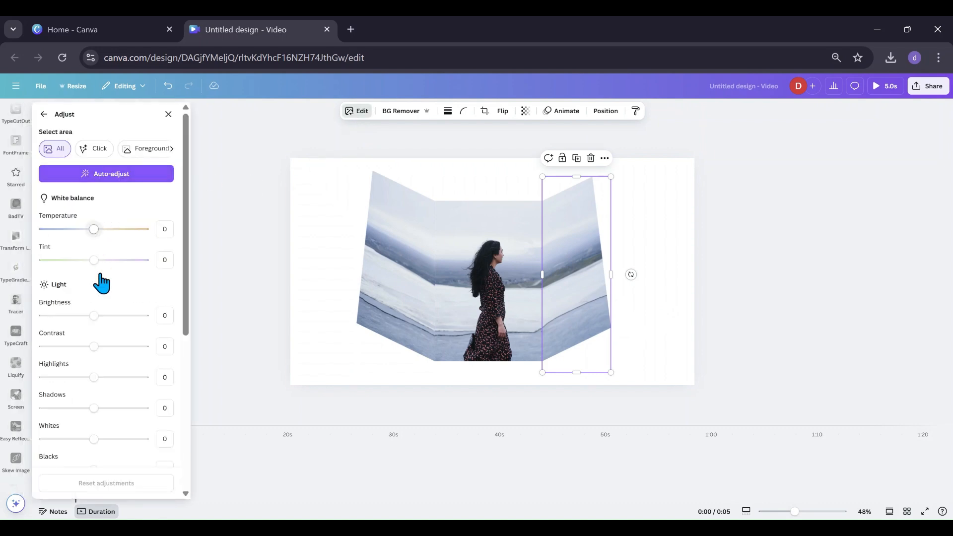
pyautogui.moveTo(95, 318); pyautogui.dragTo(87, 317)
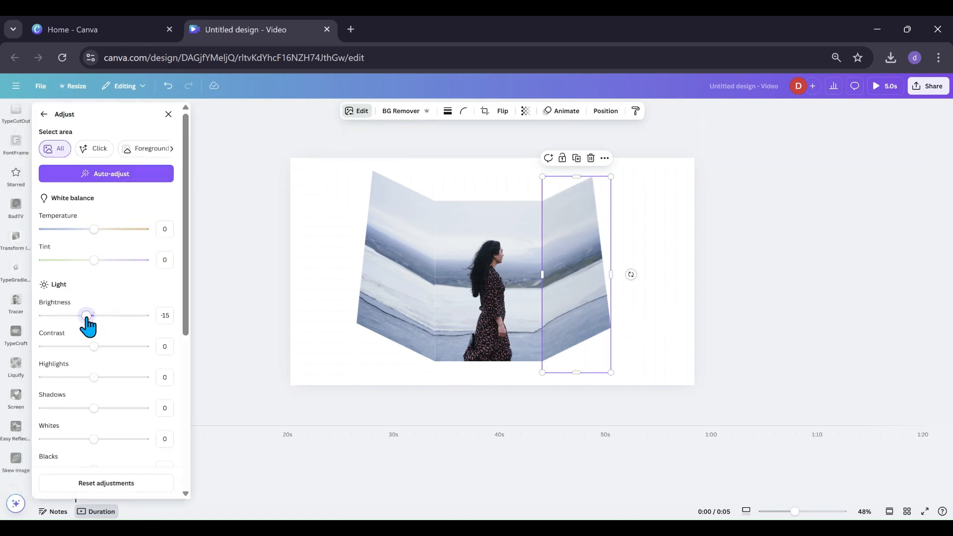
# Narrow the left side panel slightly so it folds more steeply against the main photo.
pyautogui.click(389, 300)
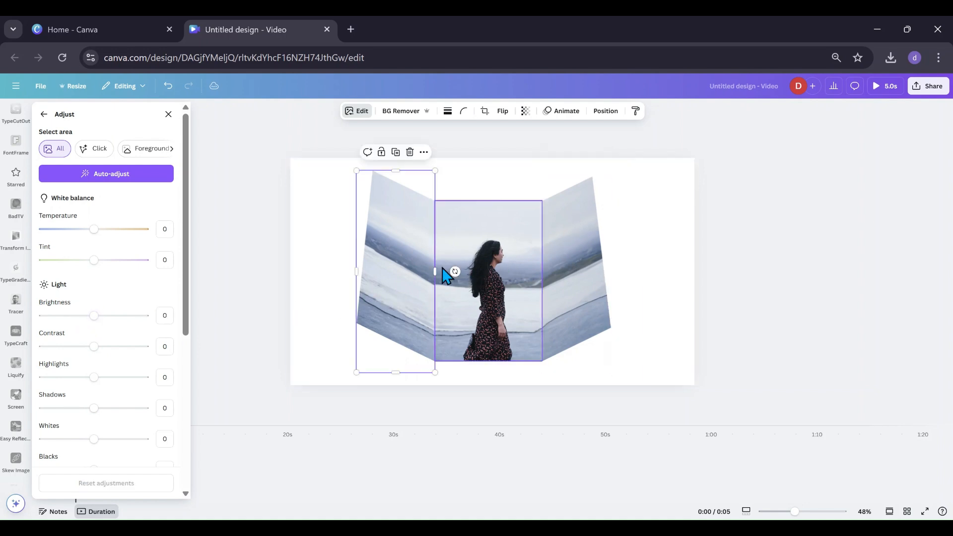
pyautogui.moveTo(435, 272); pyautogui.dragTo(414, 293)
pyautogui.click(329, 281)
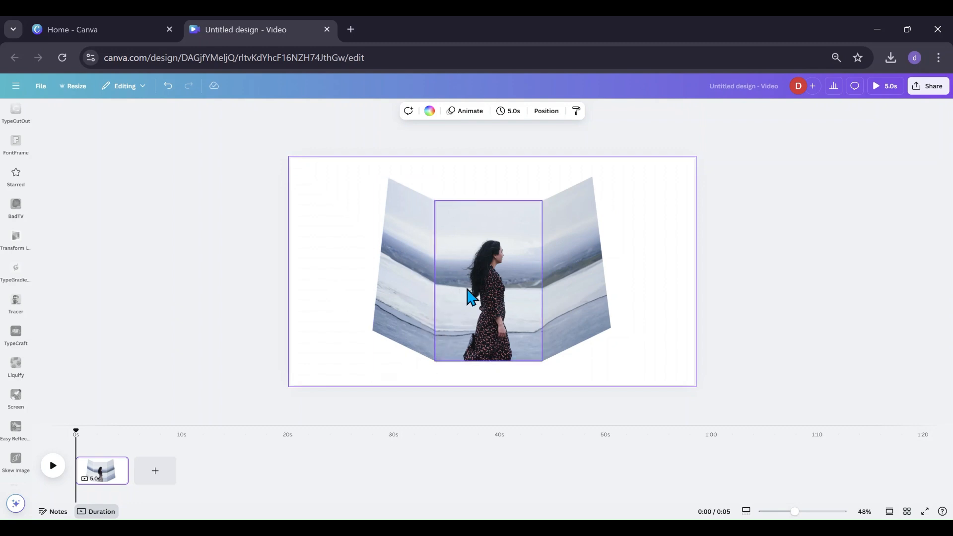
# Darken the left side panel by setting its brightness to -33.
pyautogui.click(403, 317)
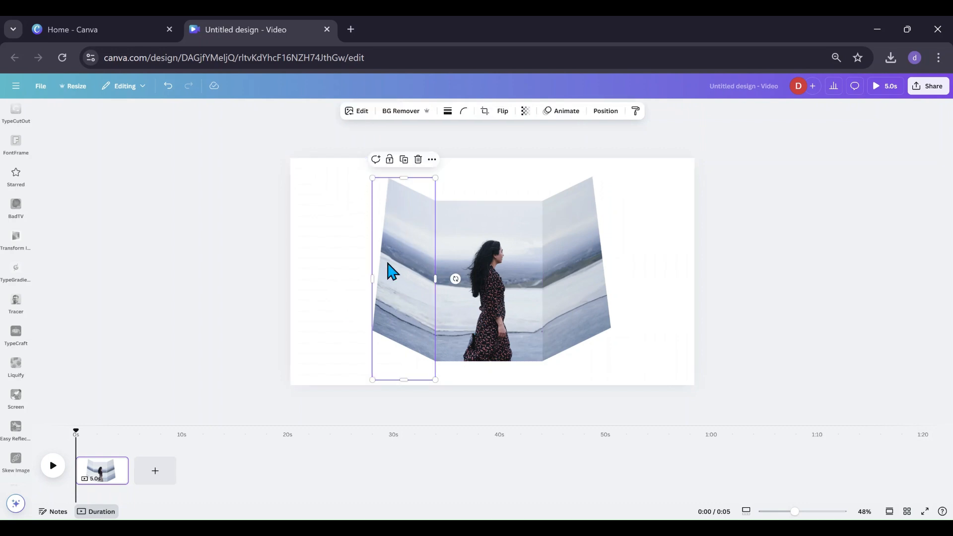
pyautogui.click(359, 113)
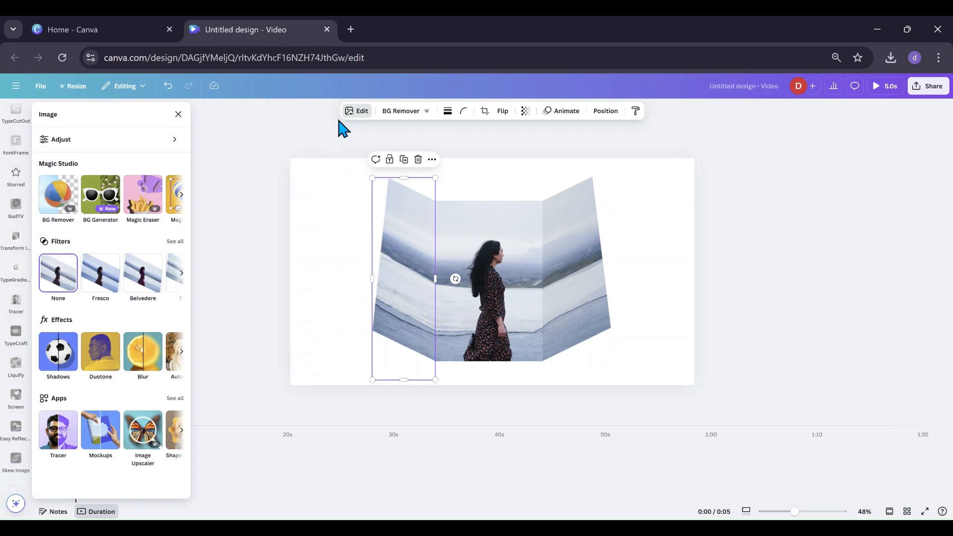
pyautogui.click(128, 141)
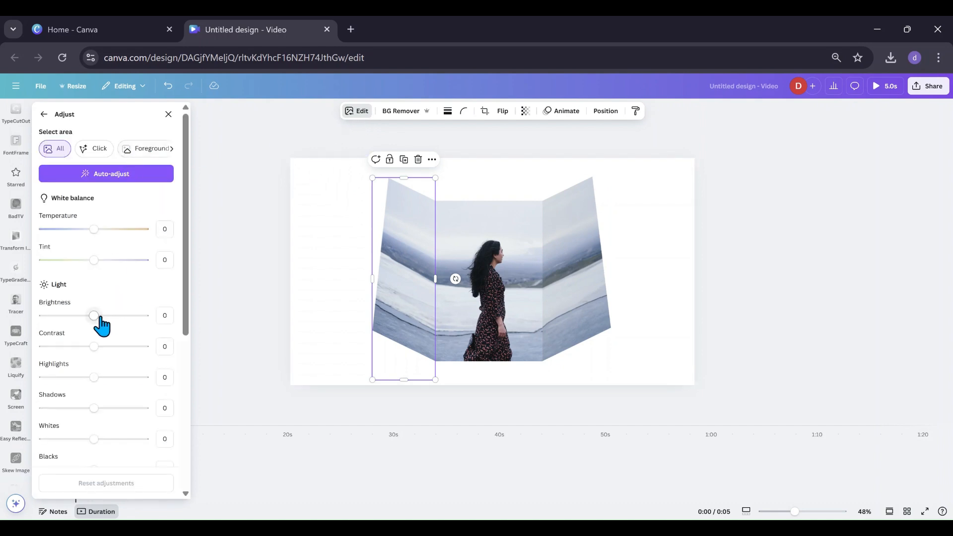
pyautogui.moveTo(100, 318); pyautogui.dragTo(77, 316)
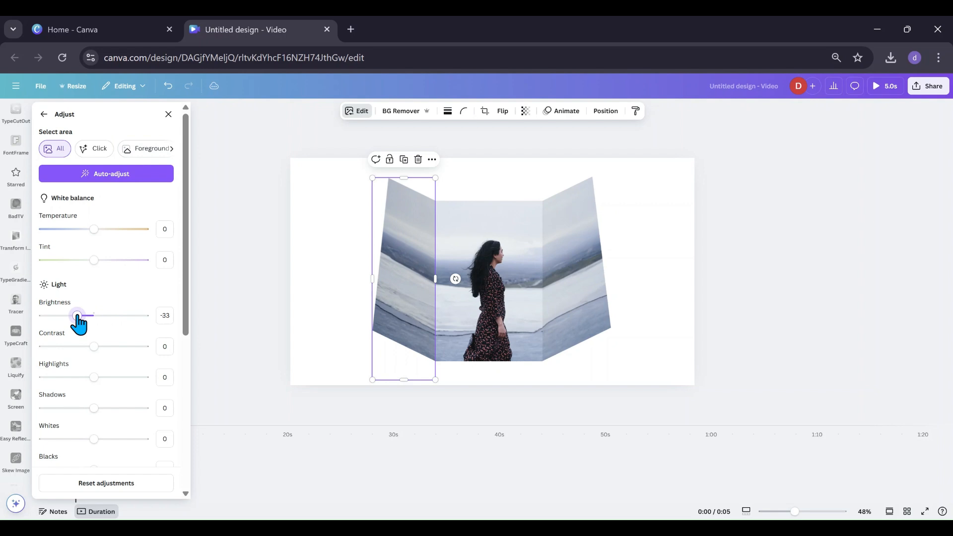
pyautogui.click(323, 328)
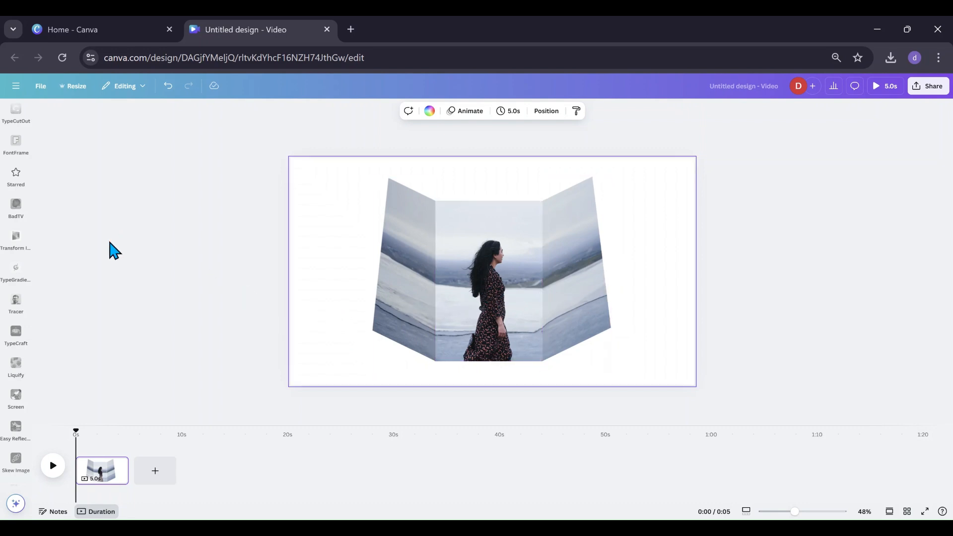
# Add a new blank page after the first page of the video.
pyautogui.click(160, 474)
pyautogui.scroll(5, 16, 298)
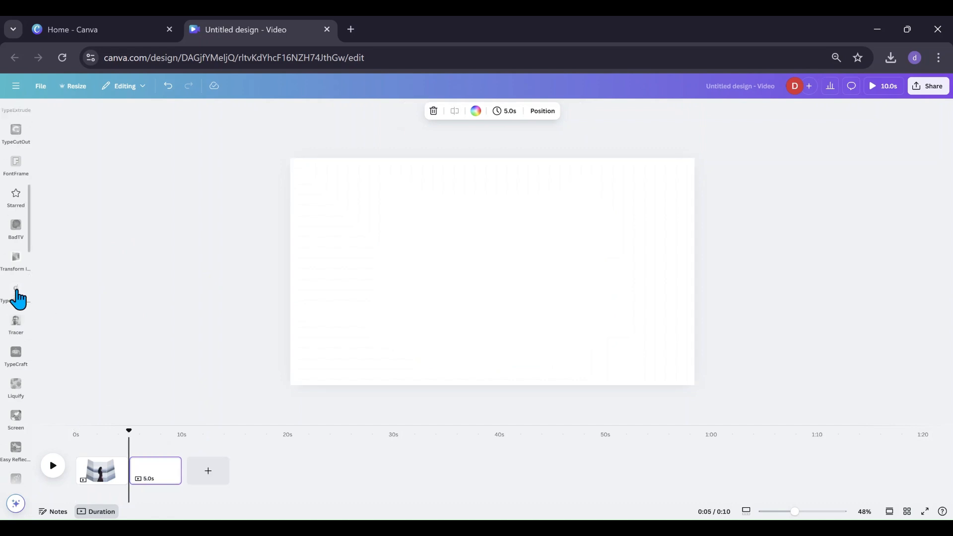
pyautogui.scroll(5, 17, 292)
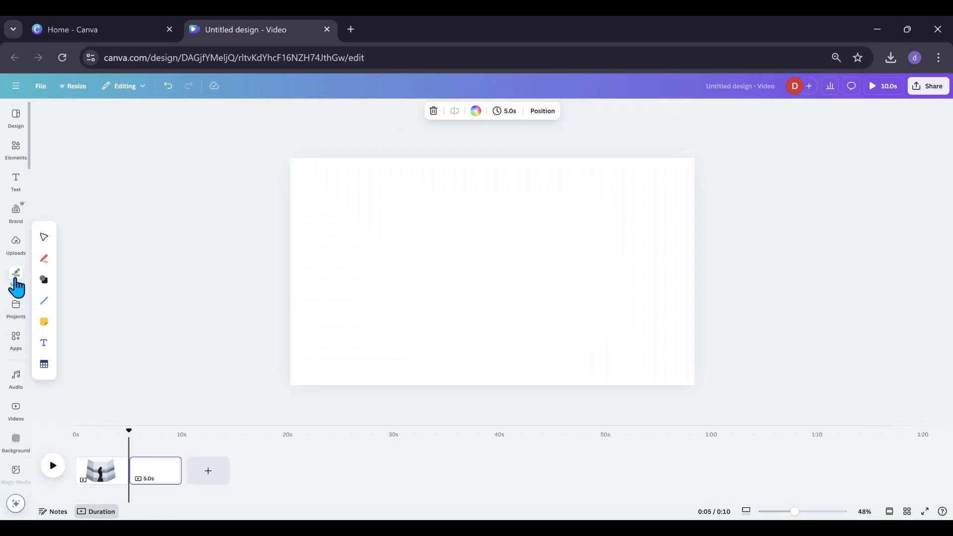
pyautogui.click(16, 243)
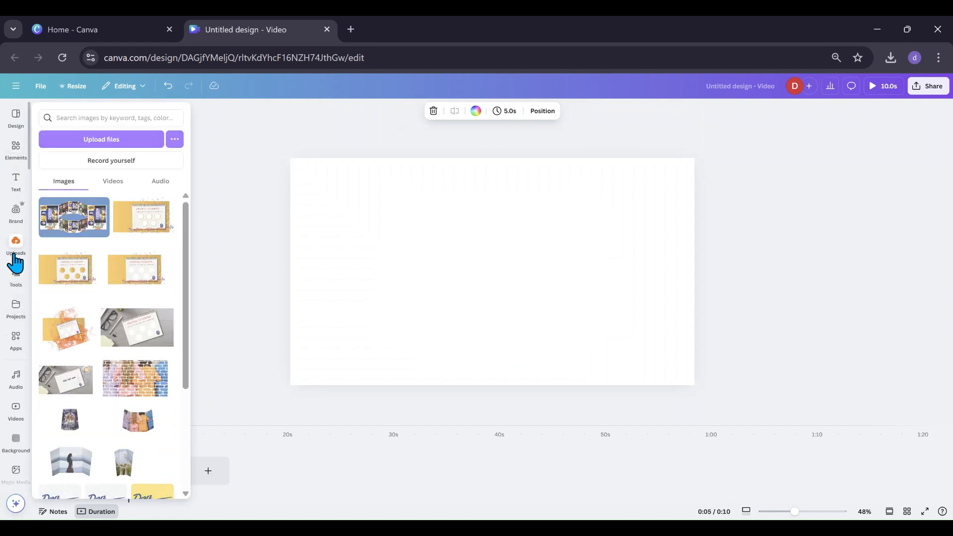
pyautogui.click(49, 231)
pyautogui.moveTo(439, 305)
pyautogui.mouseDown()
pyautogui.moveTo(460, 293)
pyautogui.moveTo(443, 295)
pyautogui.moveTo(440, 281)
pyautogui.moveTo(470, 305)
pyautogui.moveTo(482, 297)
pyautogui.moveTo(456, 298)
pyautogui.mouseUp()
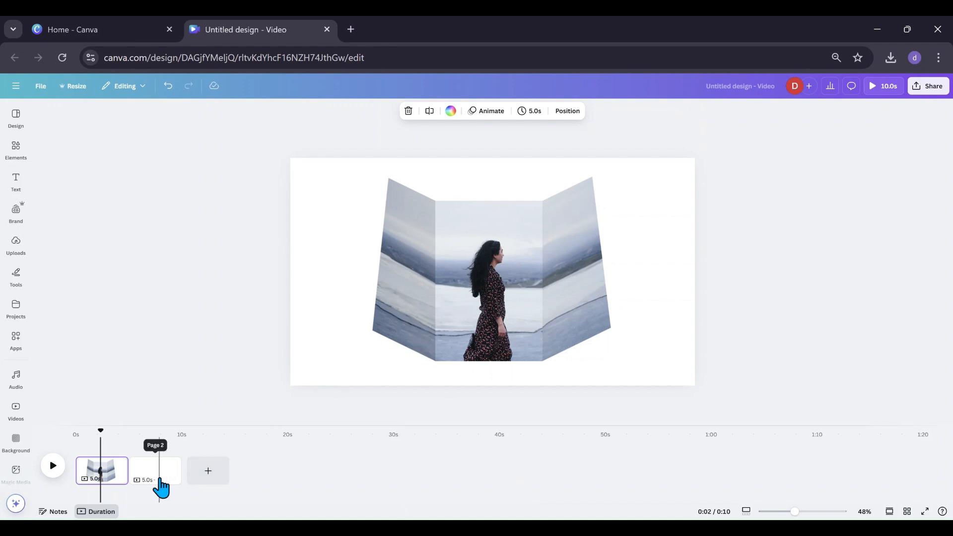
# Download only the current page 1 as a PNG image.
pyautogui.click(39, 87)
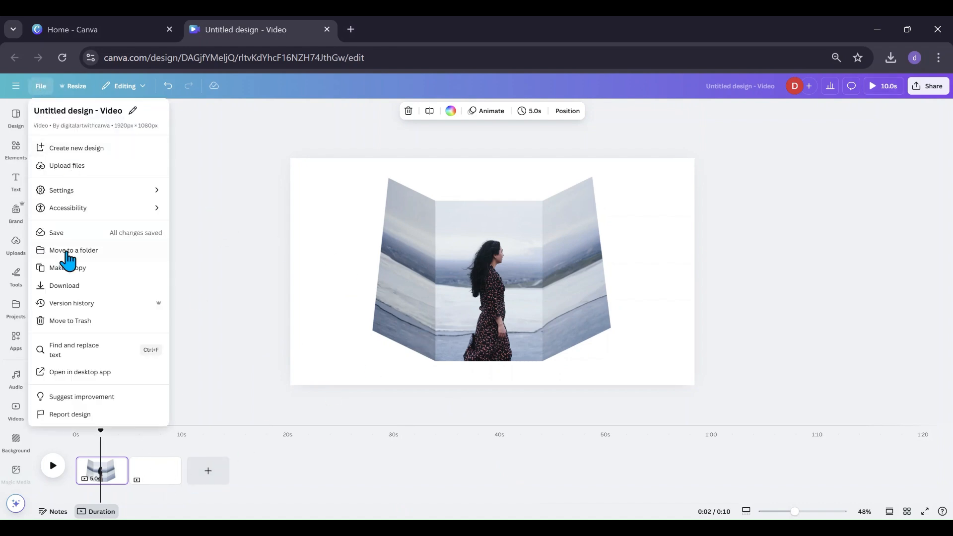
pyautogui.click(68, 291)
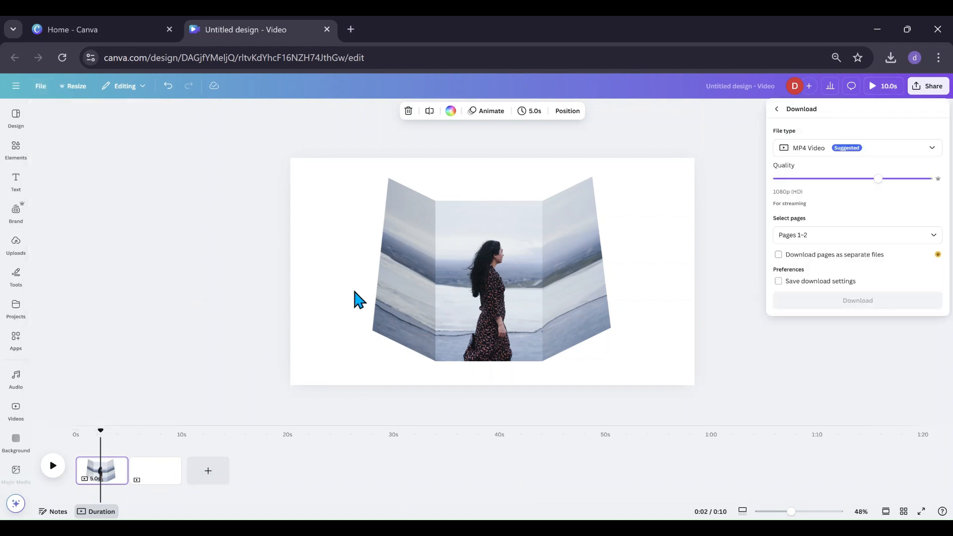
pyautogui.click(930, 152)
pyautogui.click(845, 206)
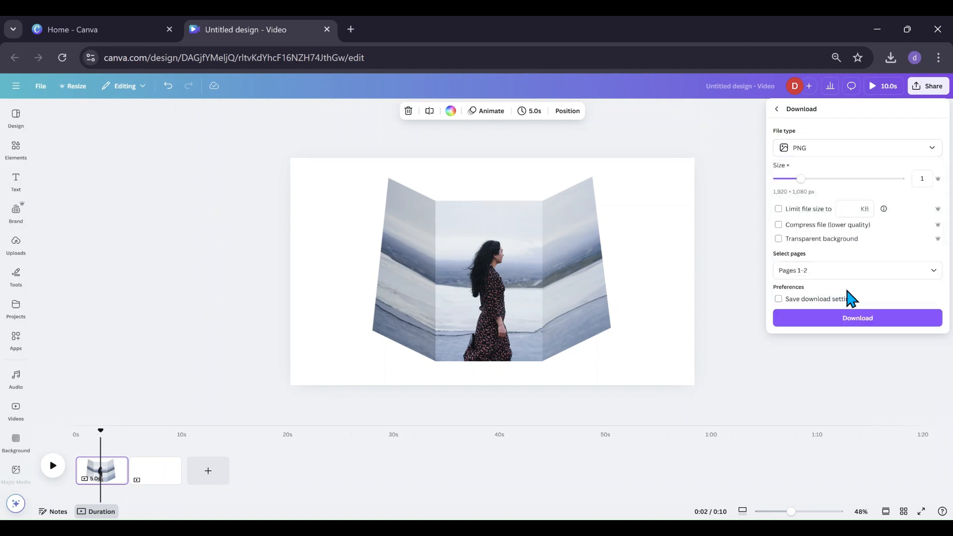
pyautogui.click(933, 282)
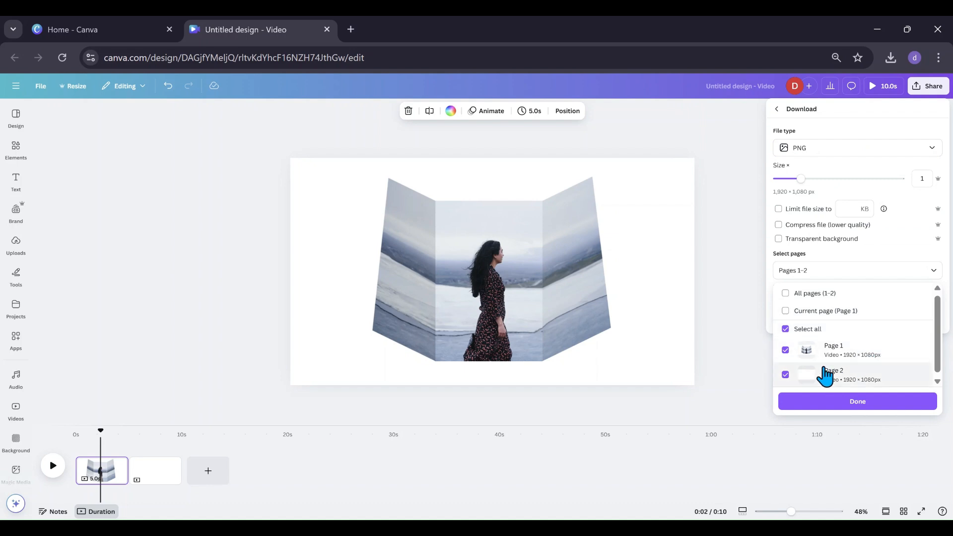
pyautogui.click(785, 331)
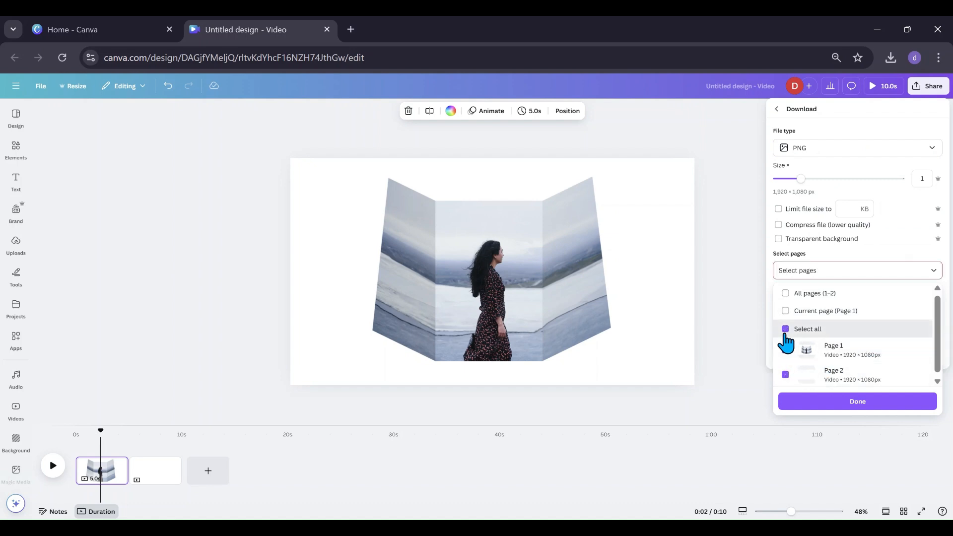
pyautogui.click(809, 310)
pyautogui.click(838, 407)
pyautogui.click(826, 321)
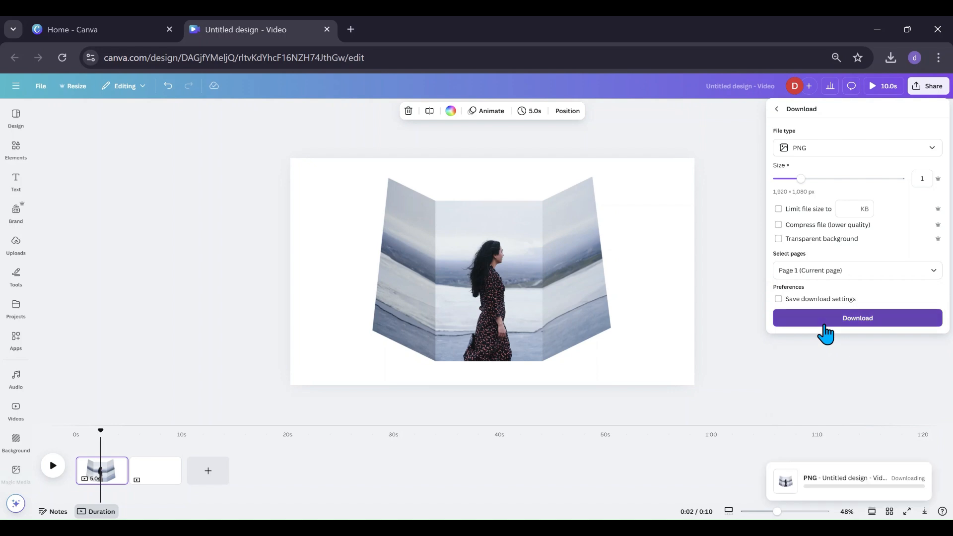
# On page 2, insert the downloaded folded-photo PNG from the uploads.
pyautogui.click(155, 477)
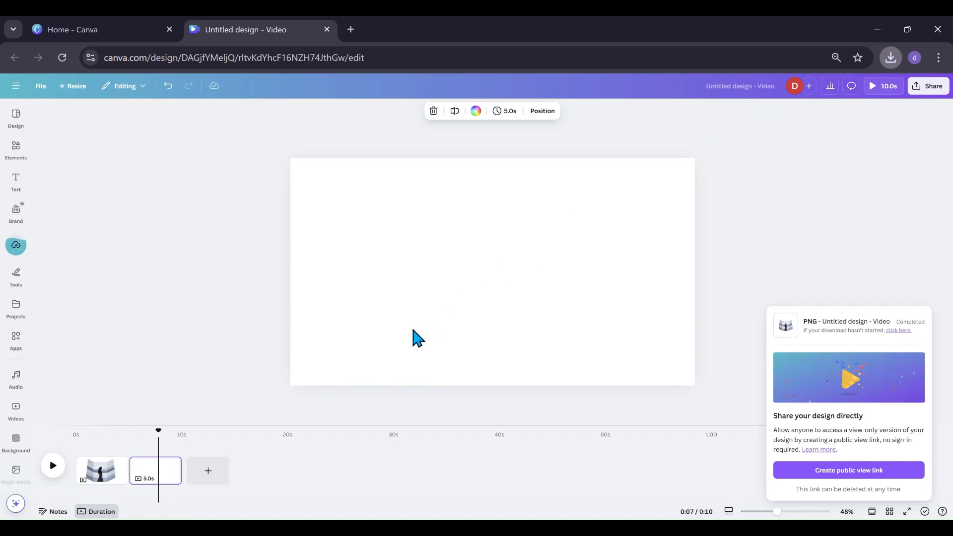
pyautogui.click(13, 253)
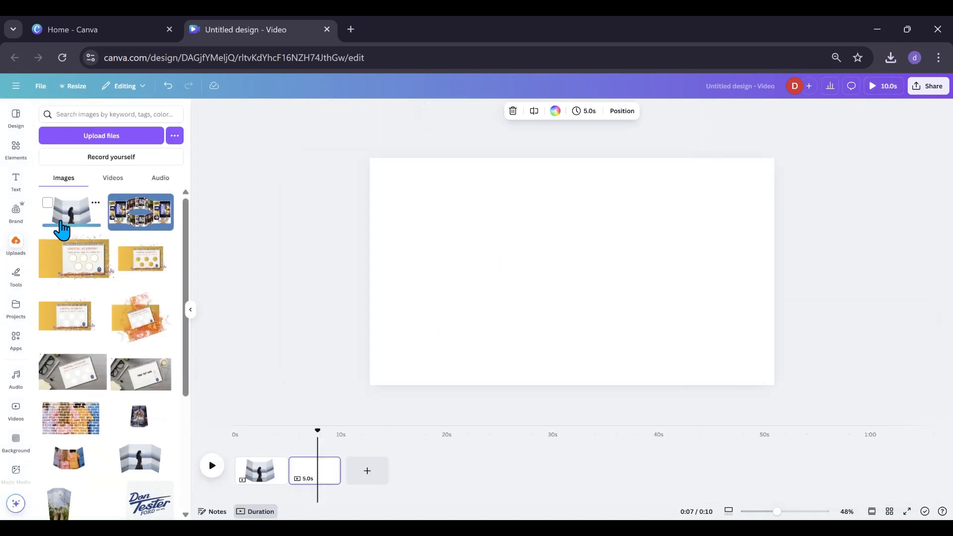
pyautogui.click(64, 213)
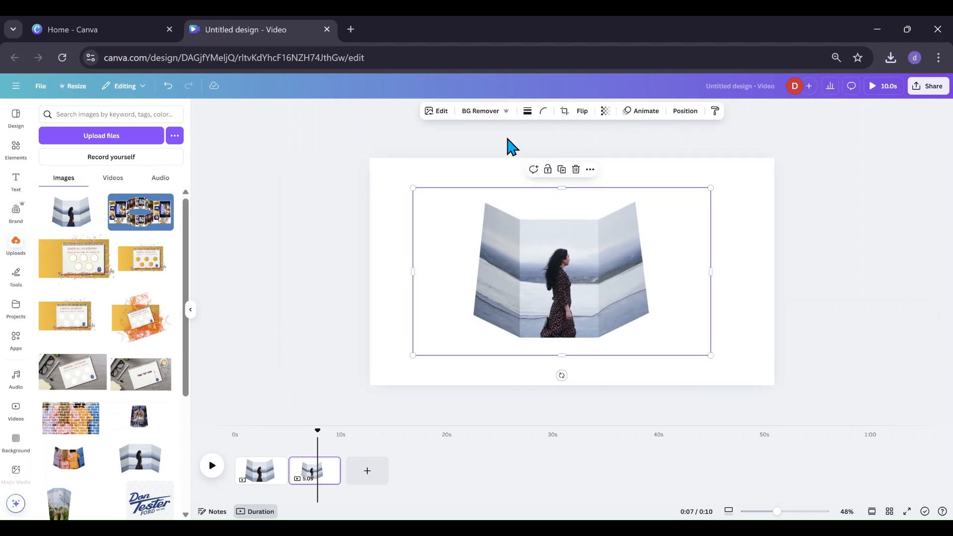
# Remove the inserted image's background, nudge it into place and apply a Drop shadow.
pyautogui.click(481, 111)
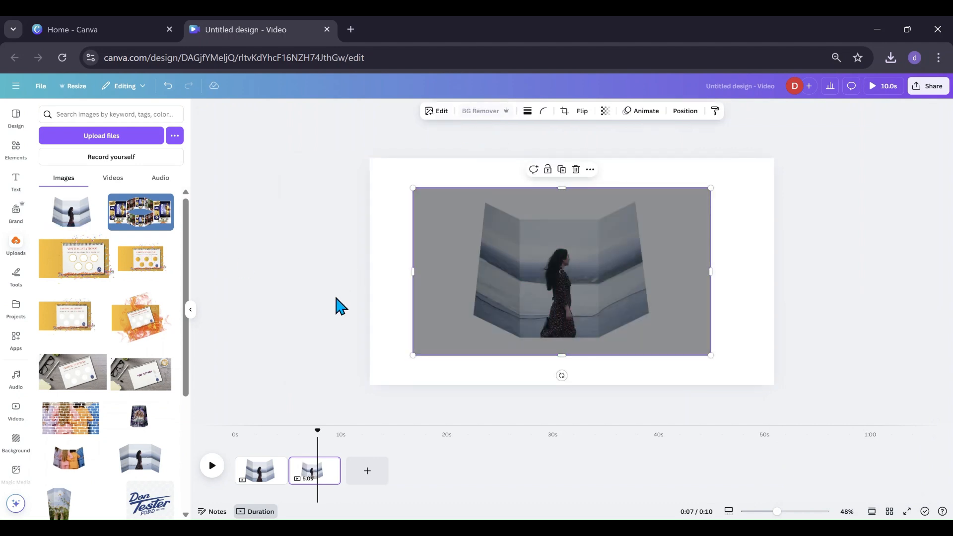
pyautogui.moveTo(550, 261); pyautogui.dragTo(536, 250)
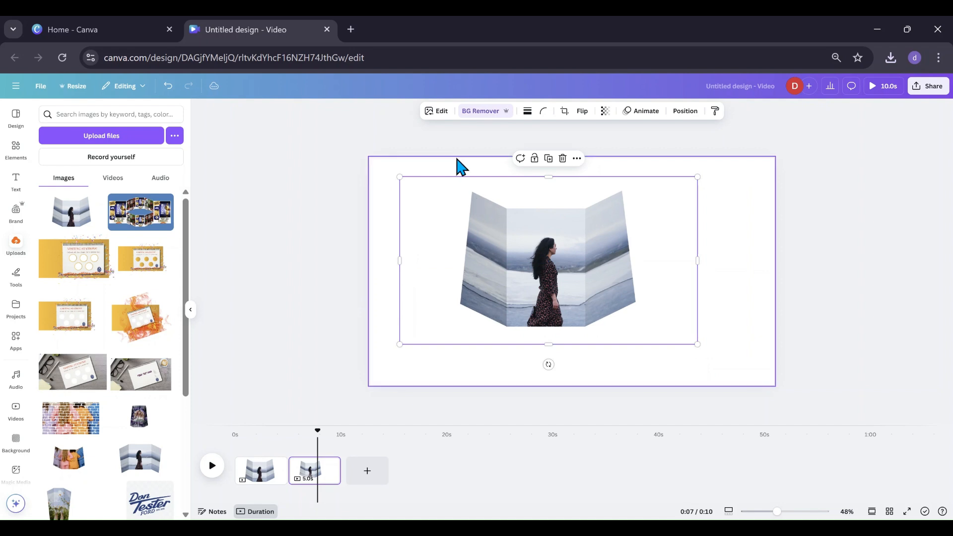
pyautogui.click(438, 111)
pyautogui.click(57, 370)
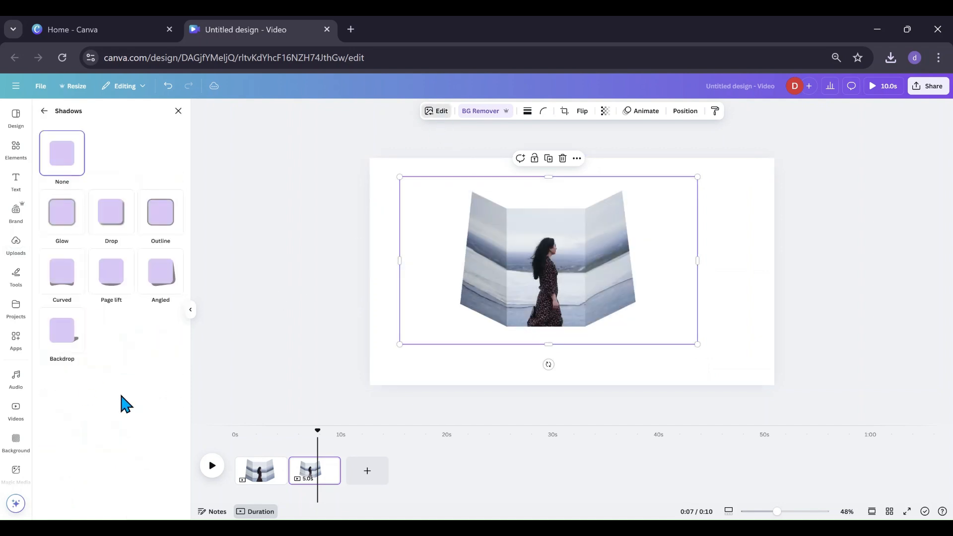
pyautogui.click(124, 226)
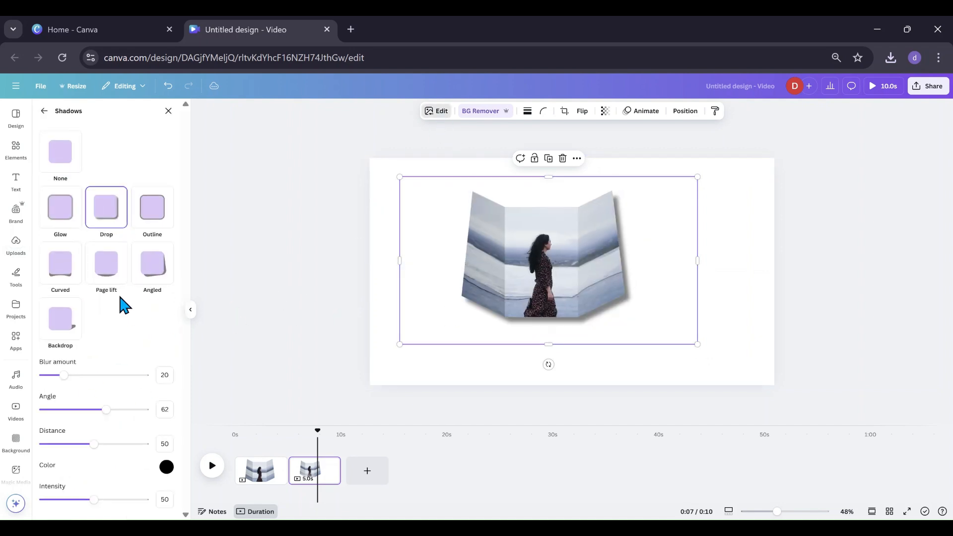
# Switch the image's shadow to Page lift and set Curve to 31 and Intensity to 31.
pyautogui.click(106, 277)
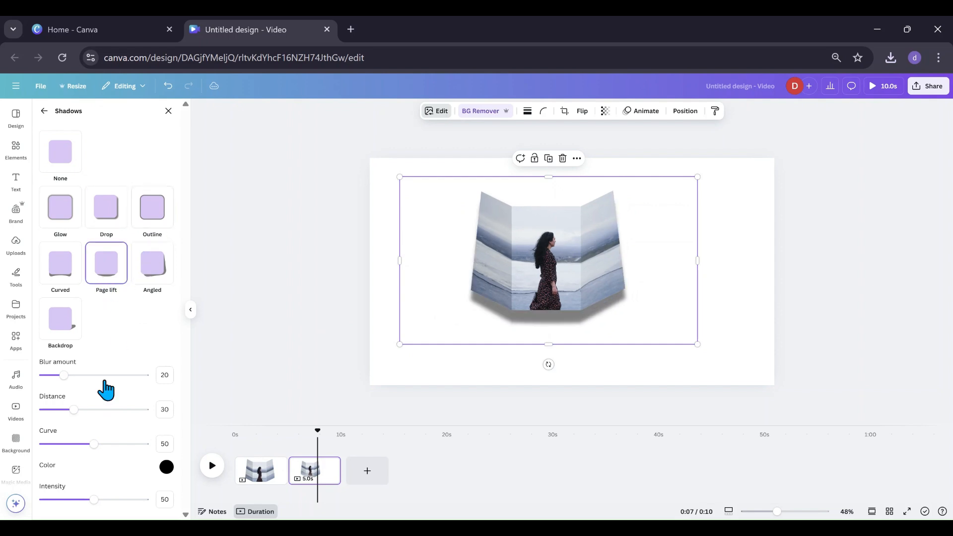
pyautogui.moveTo(94, 444); pyautogui.dragTo(75, 448)
pyautogui.moveTo(94, 500); pyautogui.dragTo(77, 507)
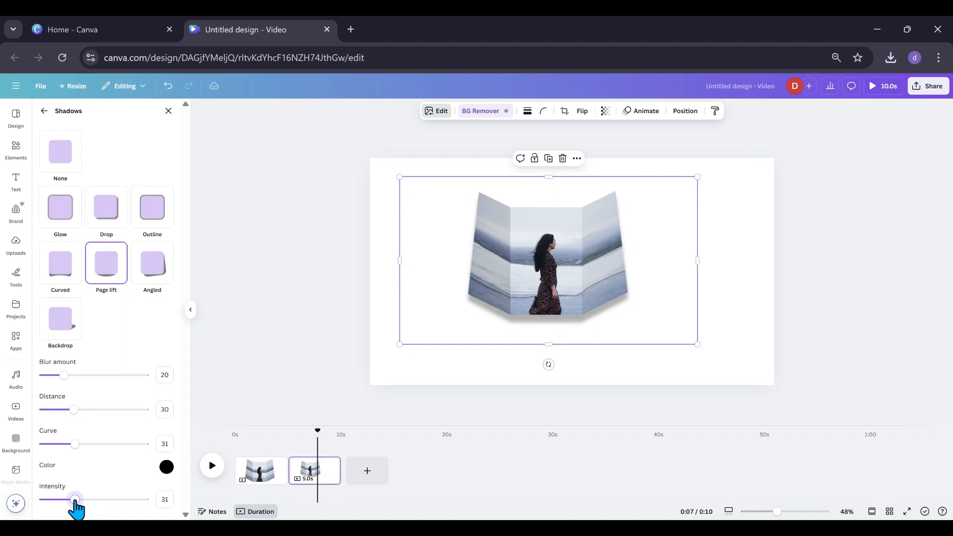
pyautogui.moveTo(485, 301); pyautogui.dragTo(545, 351)
pyautogui.click(461, 394)
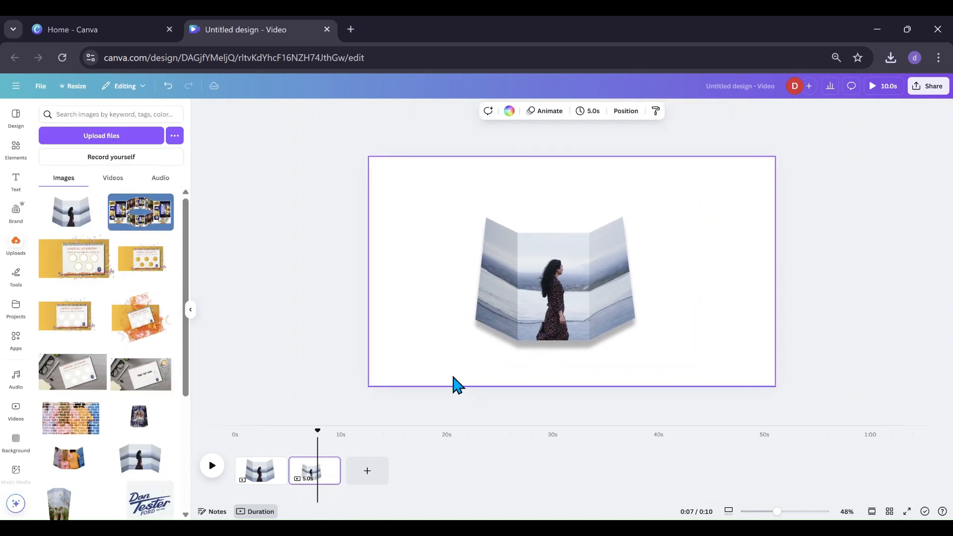
pyautogui.hotkey('ctrl', 'z')
pyautogui.click(527, 373)
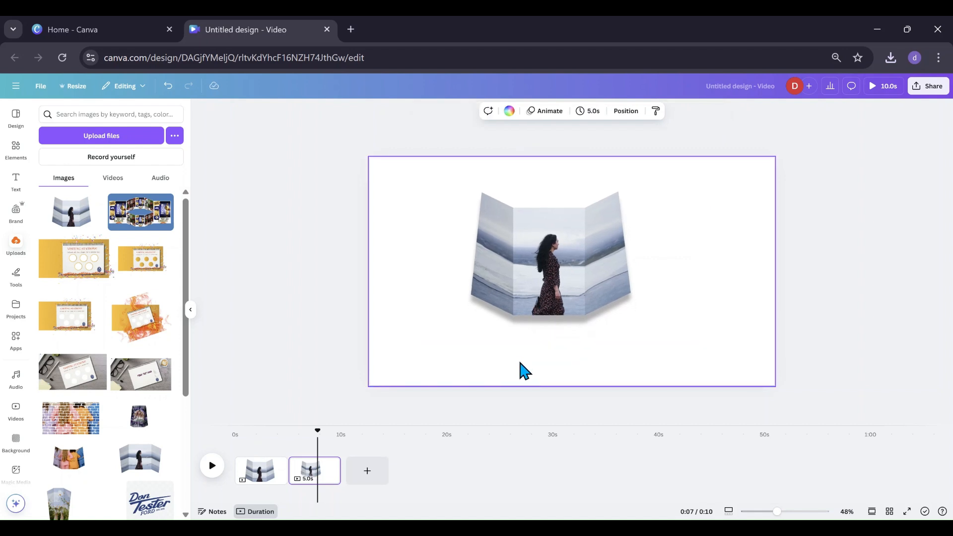
# Trim both sides of the folded image's frame and move it to the upper left of the page.
pyautogui.click(191, 311)
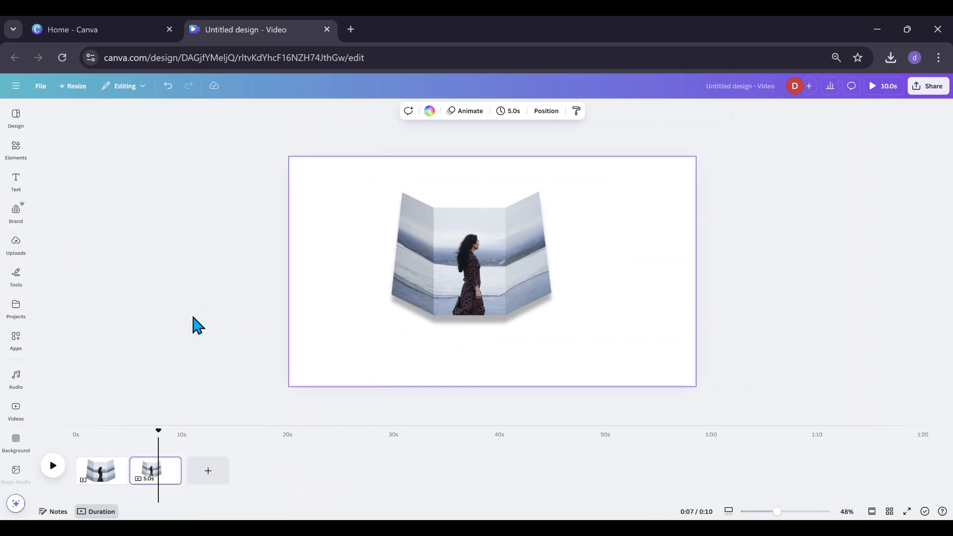
pyautogui.moveTo(450, 303); pyautogui.dragTo(473, 318)
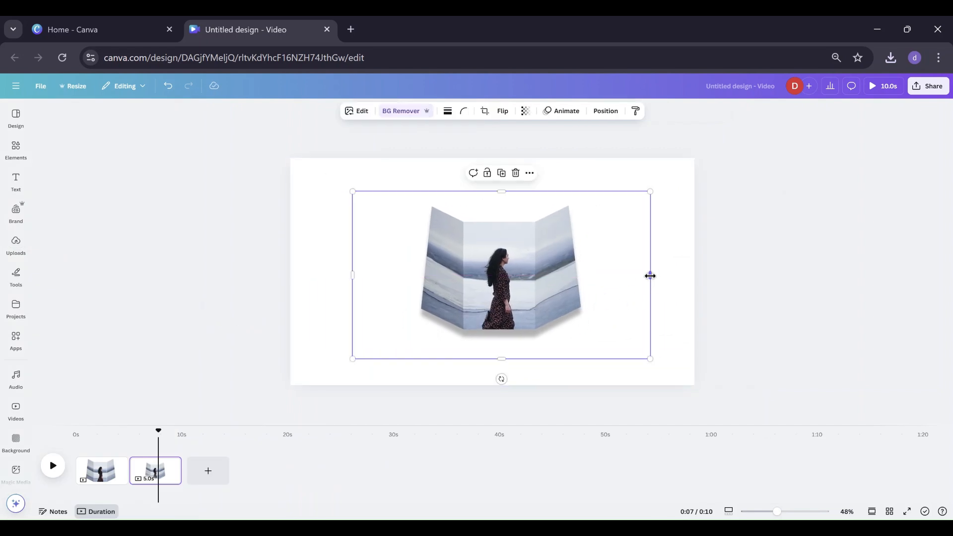
pyautogui.moveTo(650, 274); pyautogui.dragTo(603, 288)
pyautogui.moveTo(352, 274); pyautogui.dragTo(370, 276)
pyautogui.moveTo(488, 300); pyautogui.dragTo(385, 272)
pyautogui.click(322, 329)
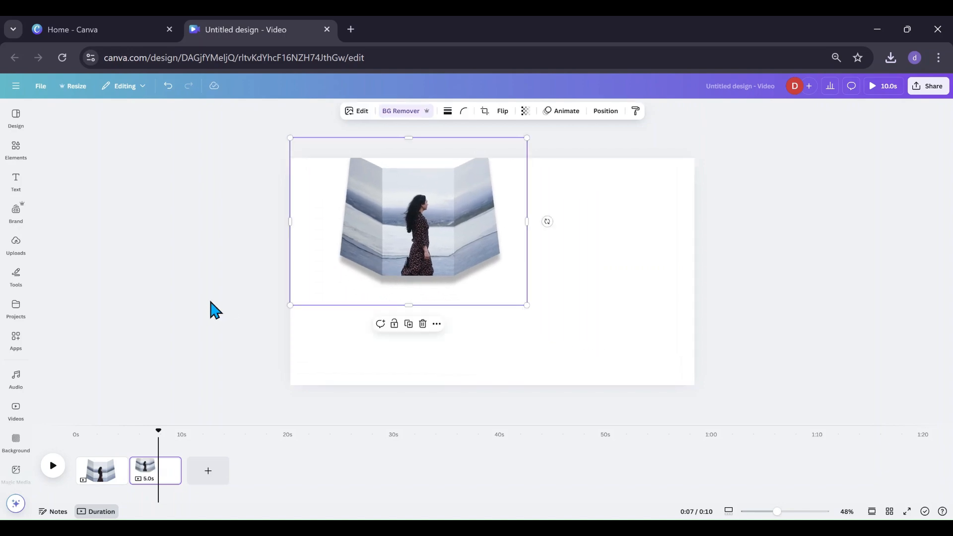
# Add the flowers-and-sneakers photo from recently used elements and arrange it beside the folded image on the right.
pyautogui.click(12, 149)
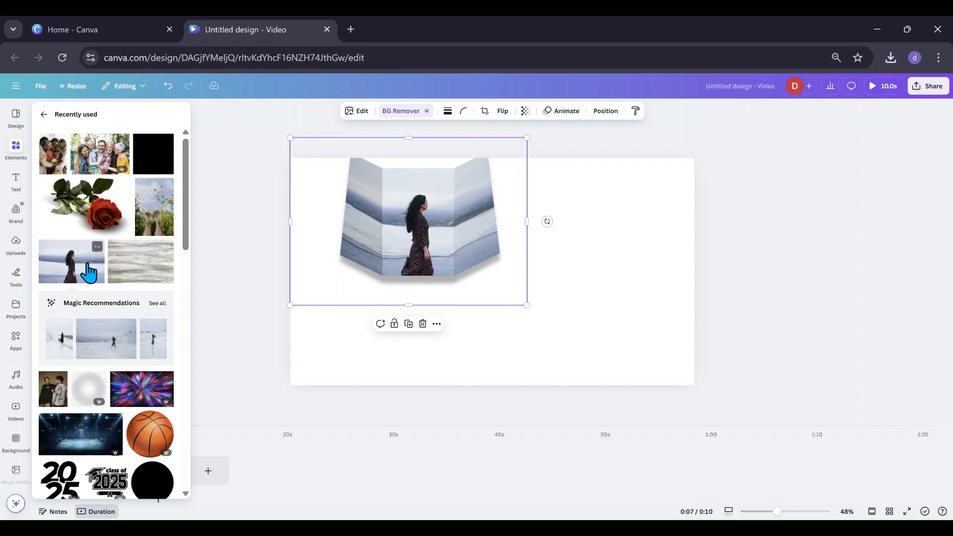
pyautogui.click(144, 226)
pyautogui.click(194, 268)
pyautogui.moveTo(534, 317); pyautogui.dragTo(634, 300)
pyautogui.moveTo(477, 255); pyautogui.dragTo(455, 308)
pyautogui.moveTo(609, 308); pyautogui.dragTo(604, 292)
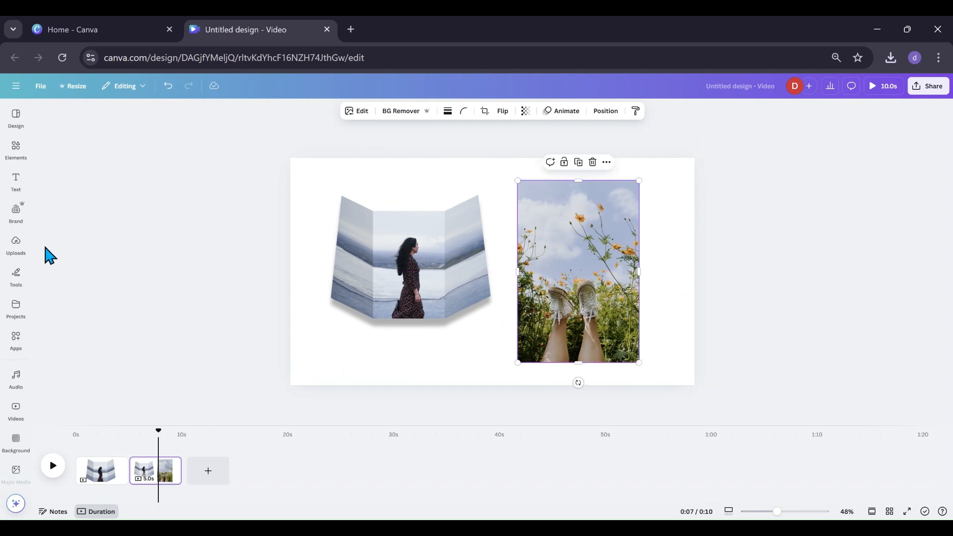
pyautogui.moveTo(540, 282); pyautogui.dragTo(575, 299)
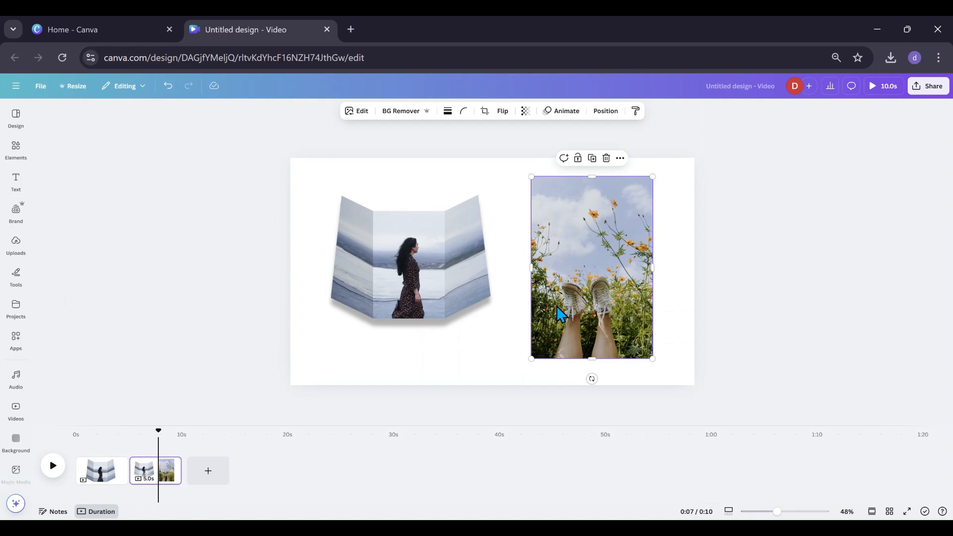
# Add a third page and insert the uploaded basketball folded-card image, nudging it into the center.
pyautogui.click(209, 480)
pyautogui.click(13, 246)
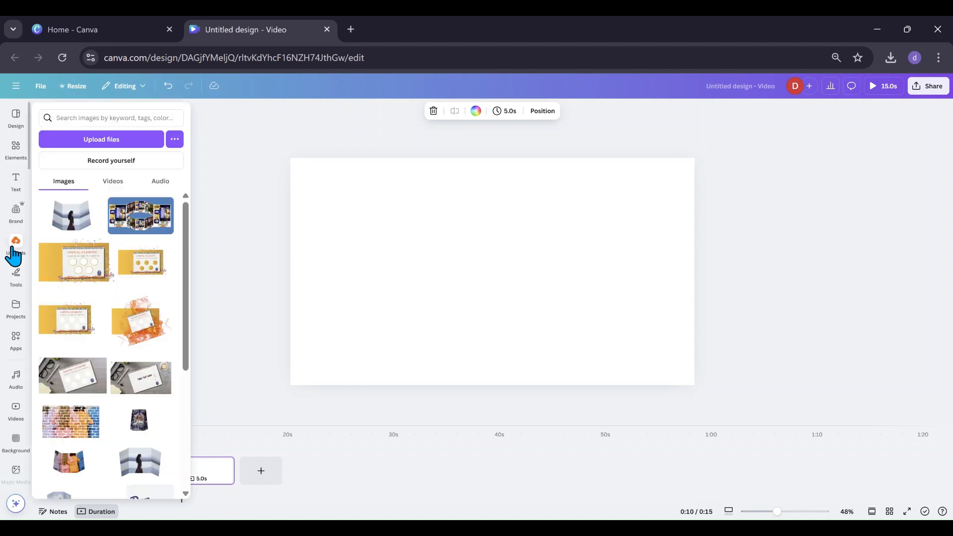
pyautogui.click(142, 231)
pyautogui.moveTo(528, 313); pyautogui.dragTo(521, 316)
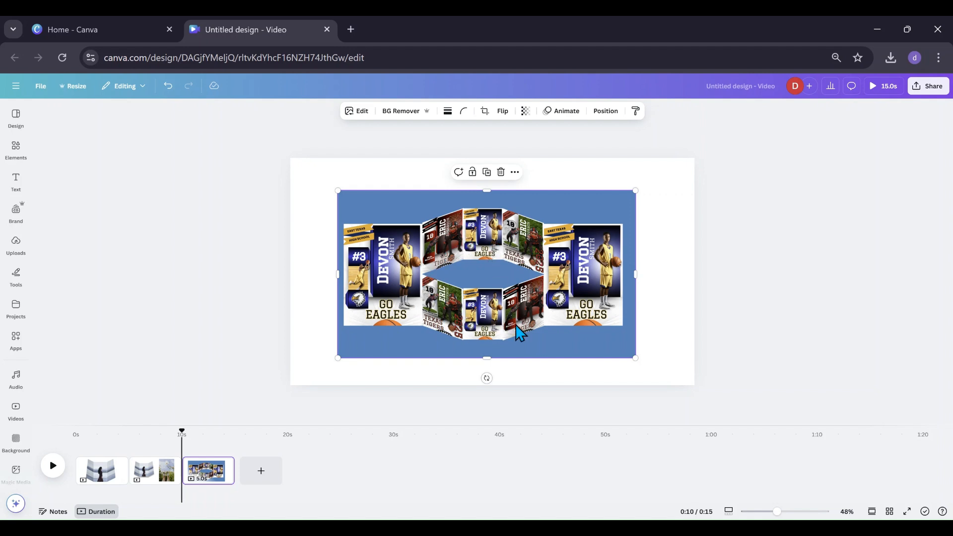
pyautogui.moveTo(496, 310); pyautogui.dragTo(488, 308)
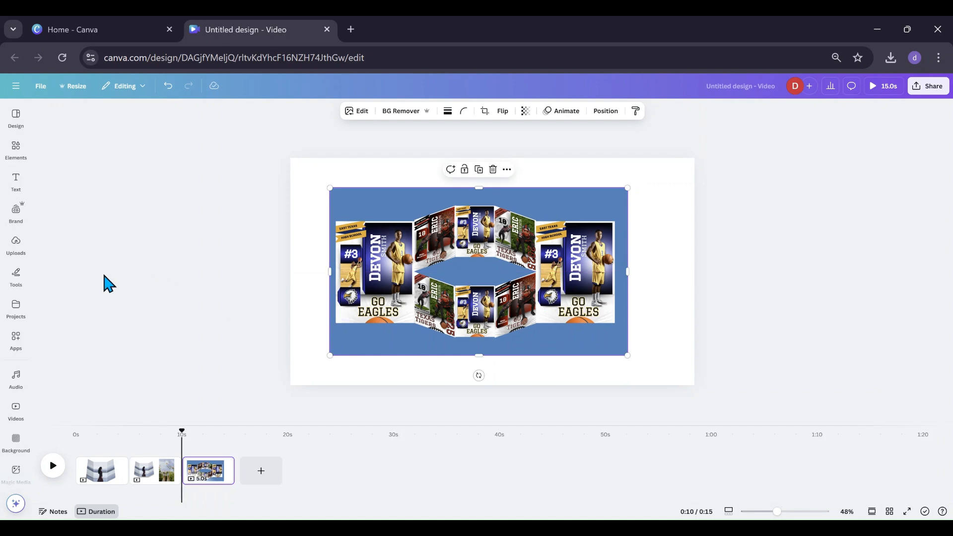
pyautogui.moveTo(9, 255)
pyautogui.moveTo(376, 263); pyautogui.dragTo(372, 267)
# Open the How to Create a Folded Paper Effect in Canva design from Home and view its basketball page.
pyautogui.click(131, 38)
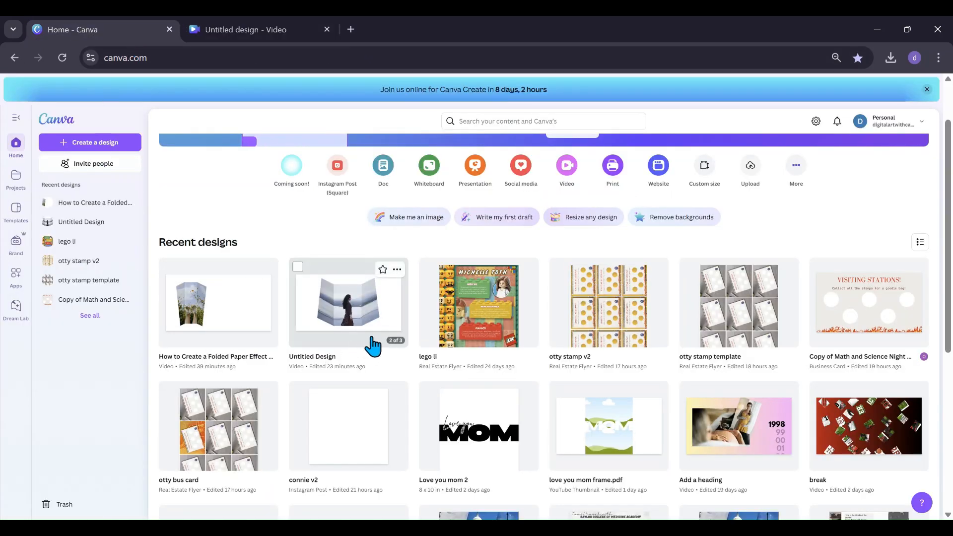
pyautogui.click(227, 332)
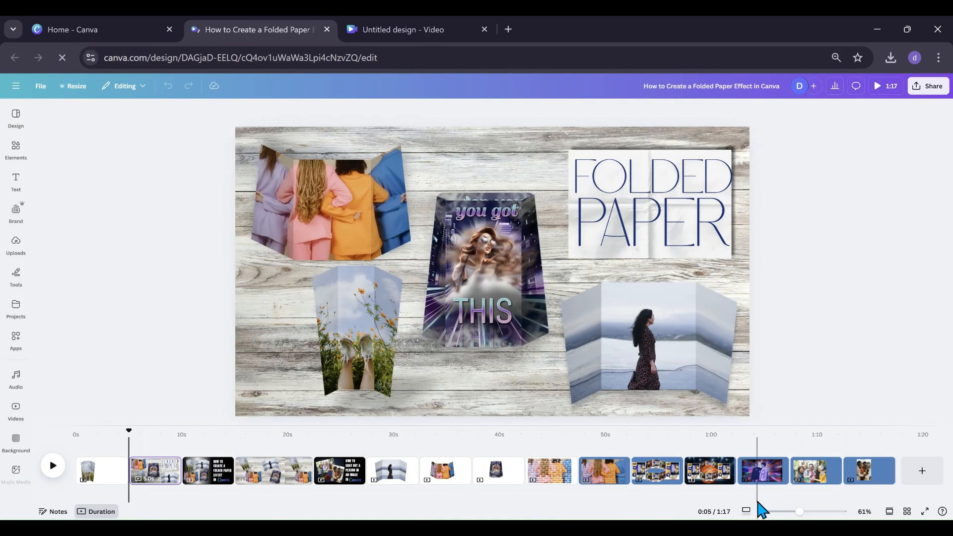
pyautogui.click(719, 491)
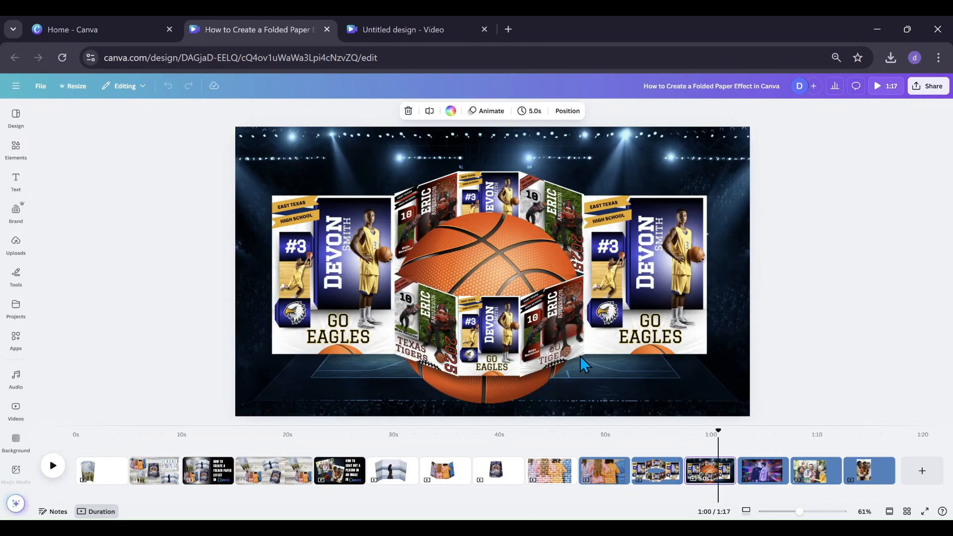